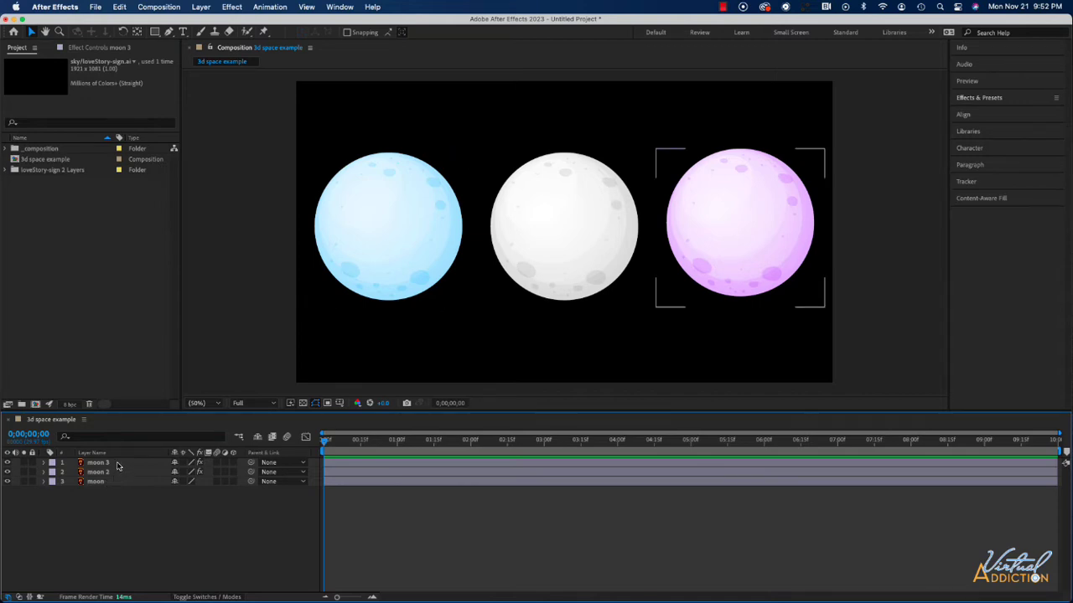
Convert the moon layer to a 3D layer, toggling its 3D switch off and back on.
left_click(105, 483)
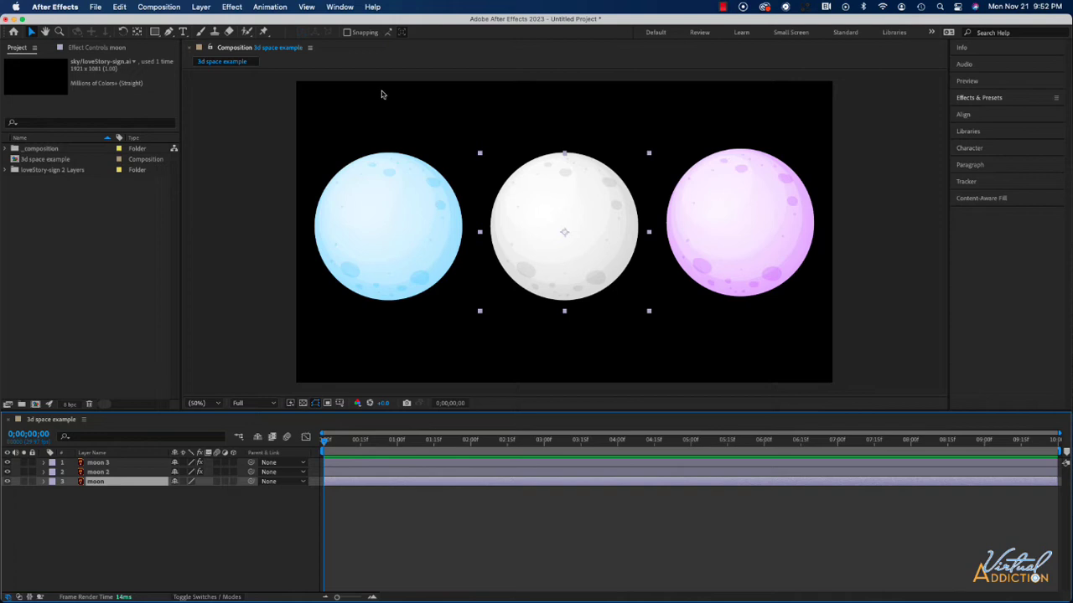
left_click(201, 7)
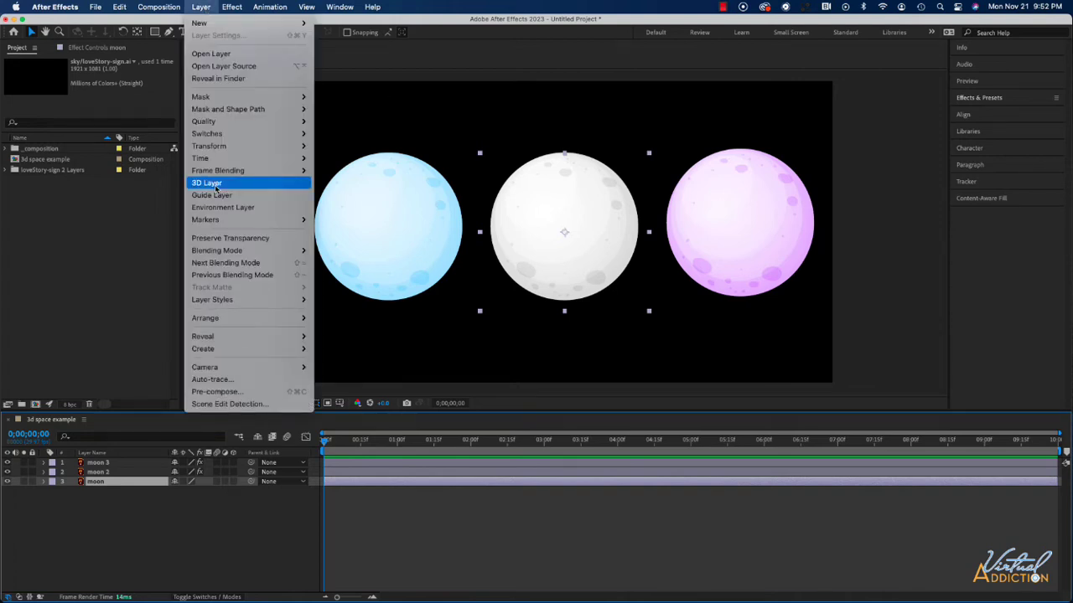
left_click(216, 184)
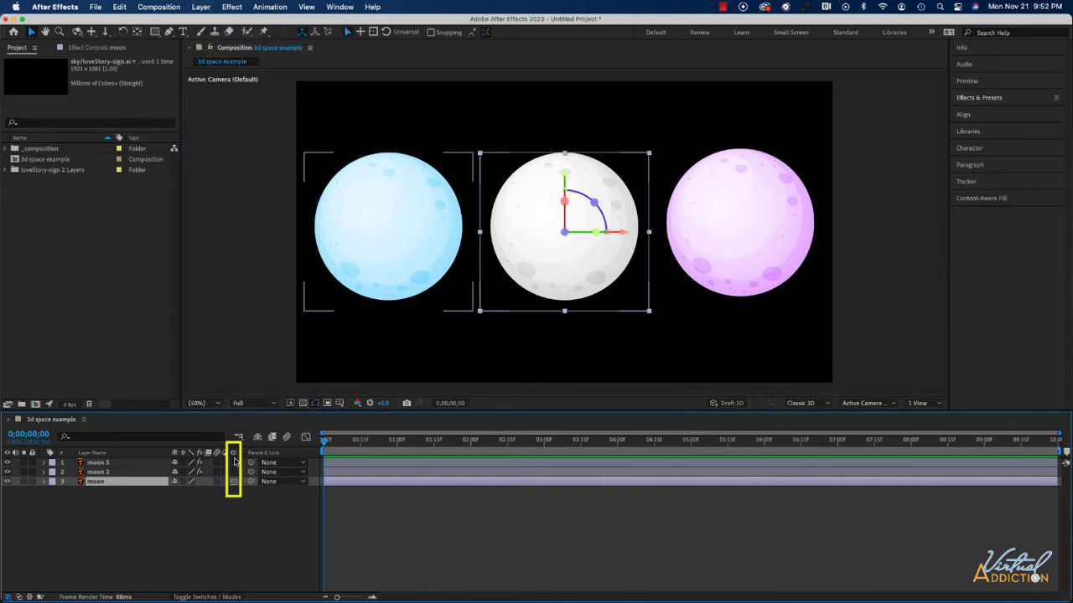
left_click(234, 482)
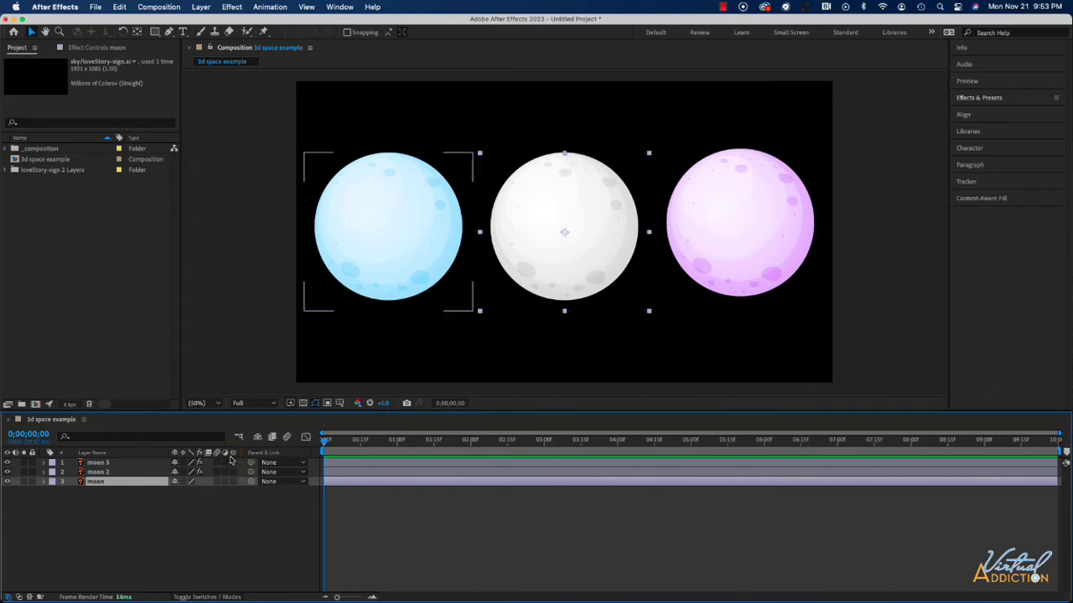
left_click(234, 482)
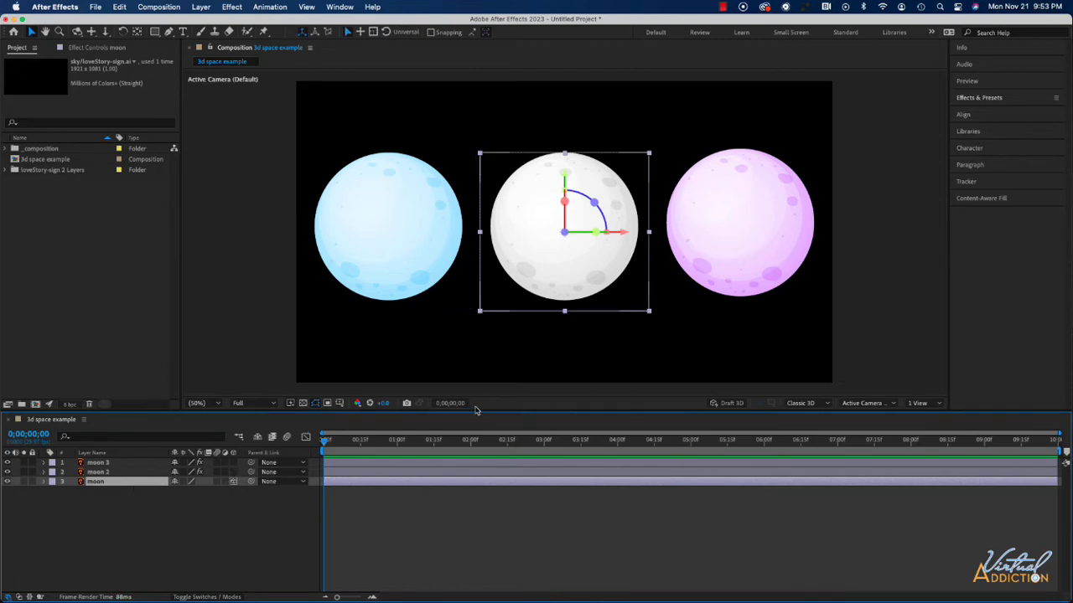
Expand the Transform properties of the moon 2 and moon layers in an enlarged timeline to compare 2D and 3D properties.
left_click(43, 482)
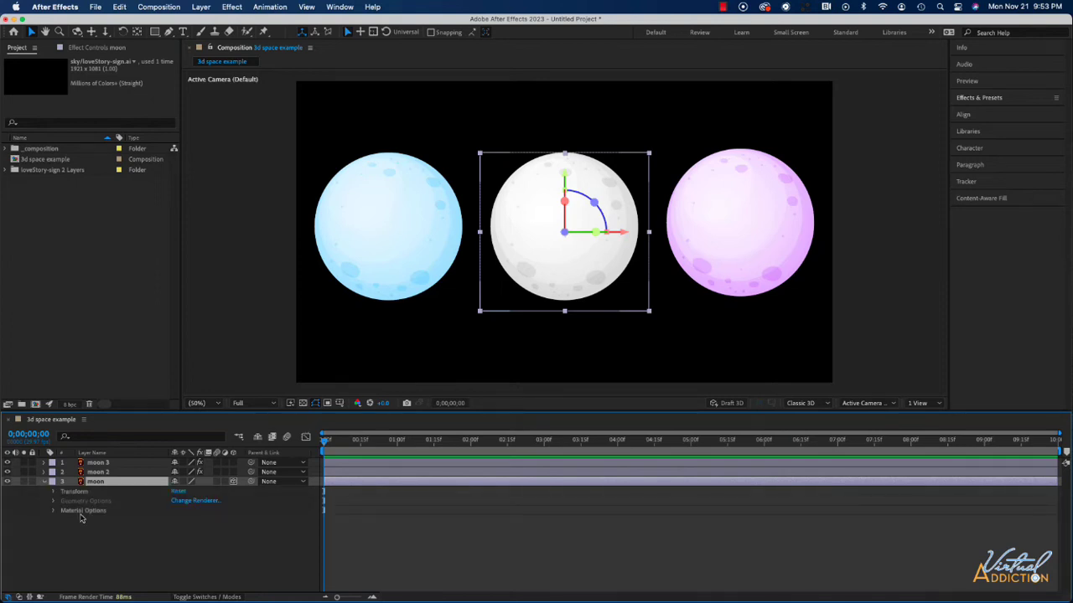
left_click(44, 473)
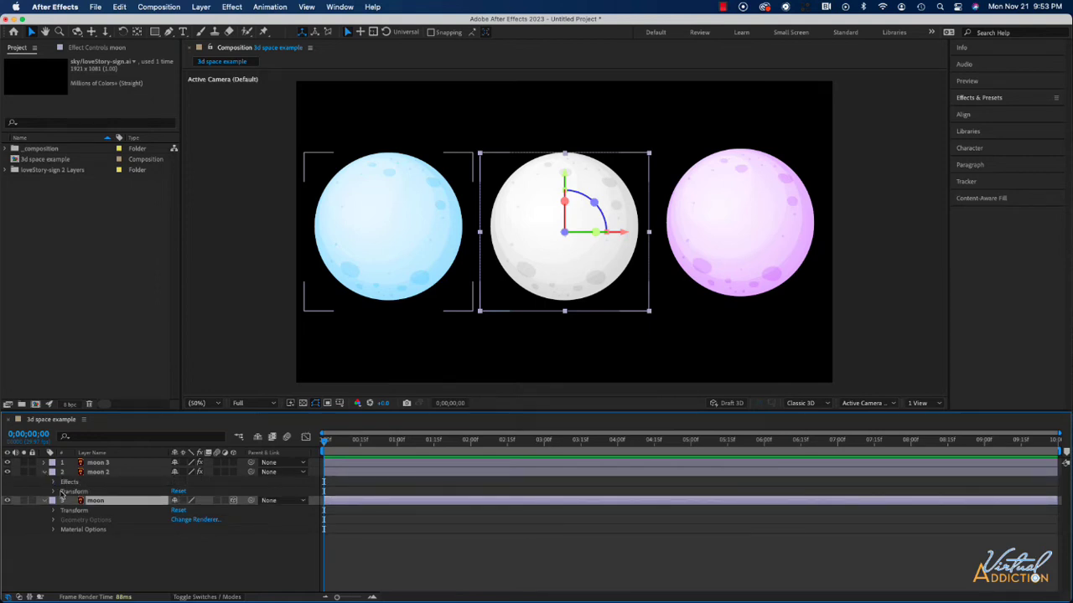
left_click(53, 492)
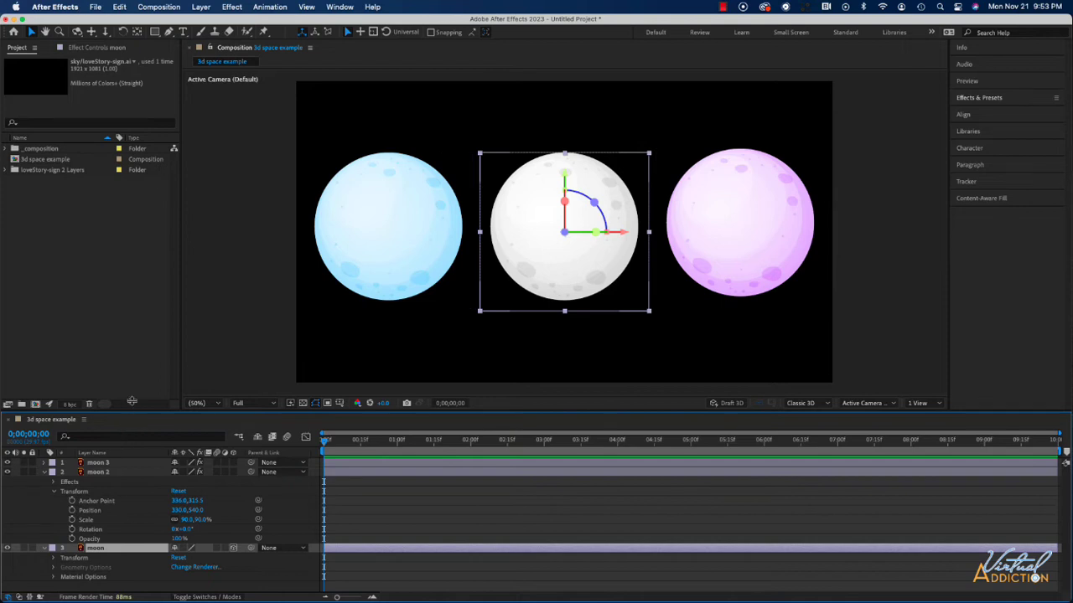
left_click_drag(133, 411, 131, 353)
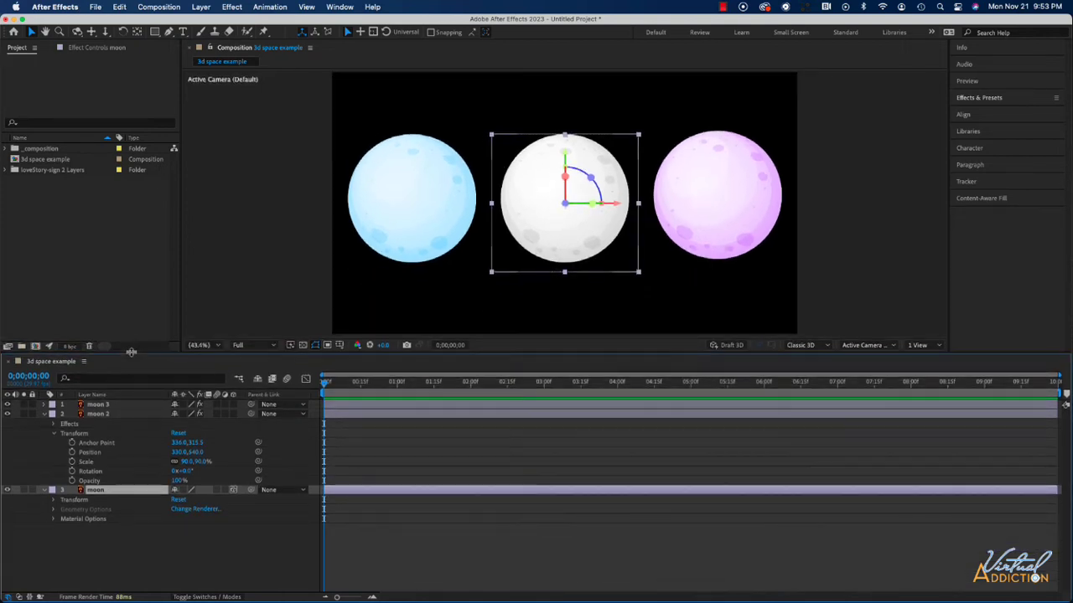
left_click(53, 503)
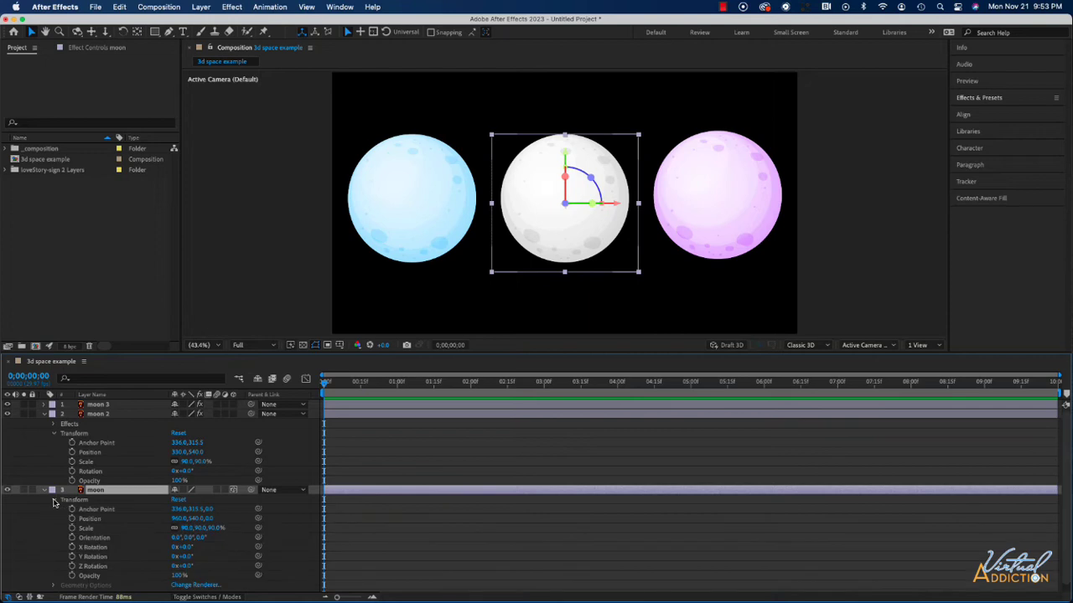
Try rotating the moon layer 35° in Z, 56° in Y and 43° in X, undoing each rotation.
scroll(118, 531, "down", 1)
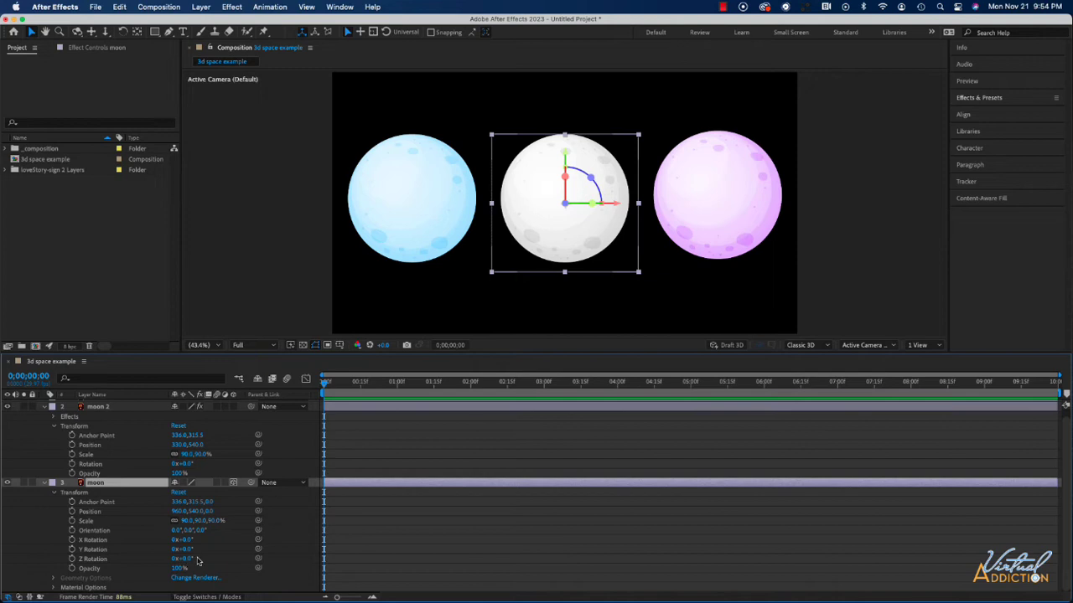
left_click_drag(193, 560, 212, 558)
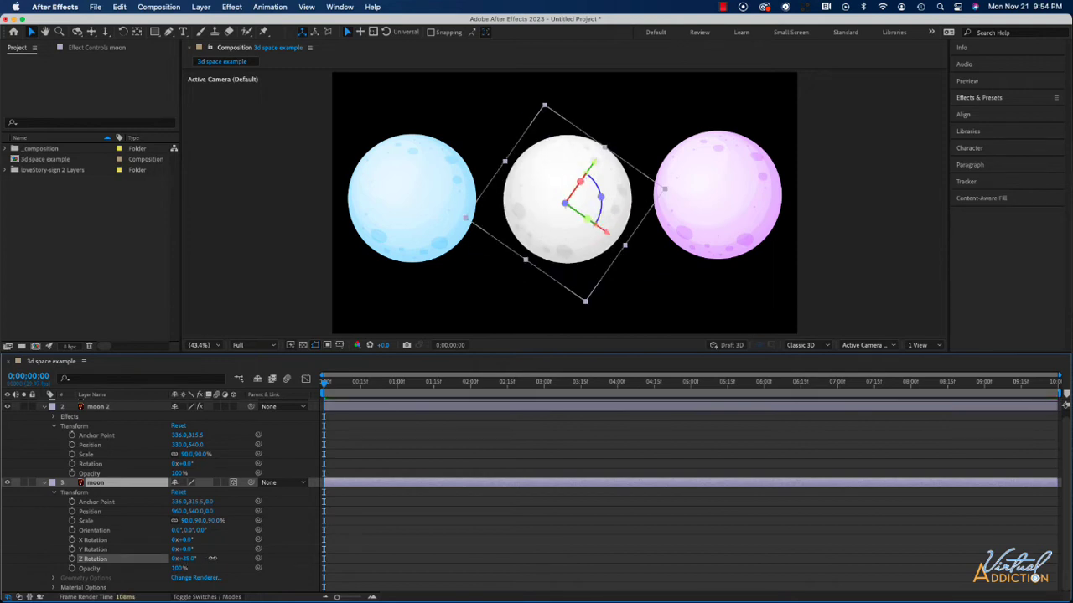
key("super+z")
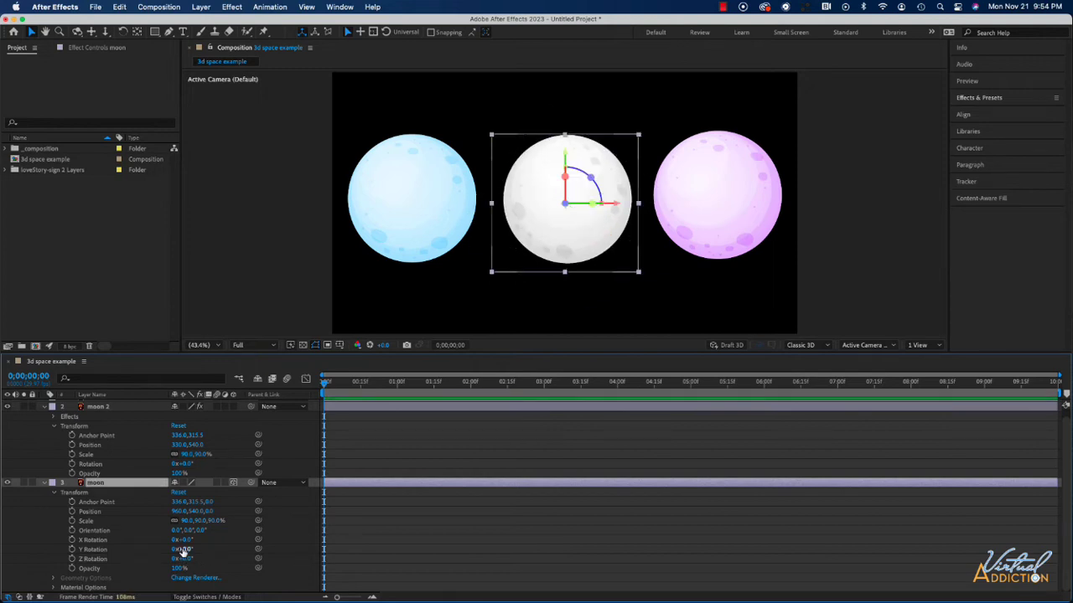
left_click_drag(205, 551, 238, 553)
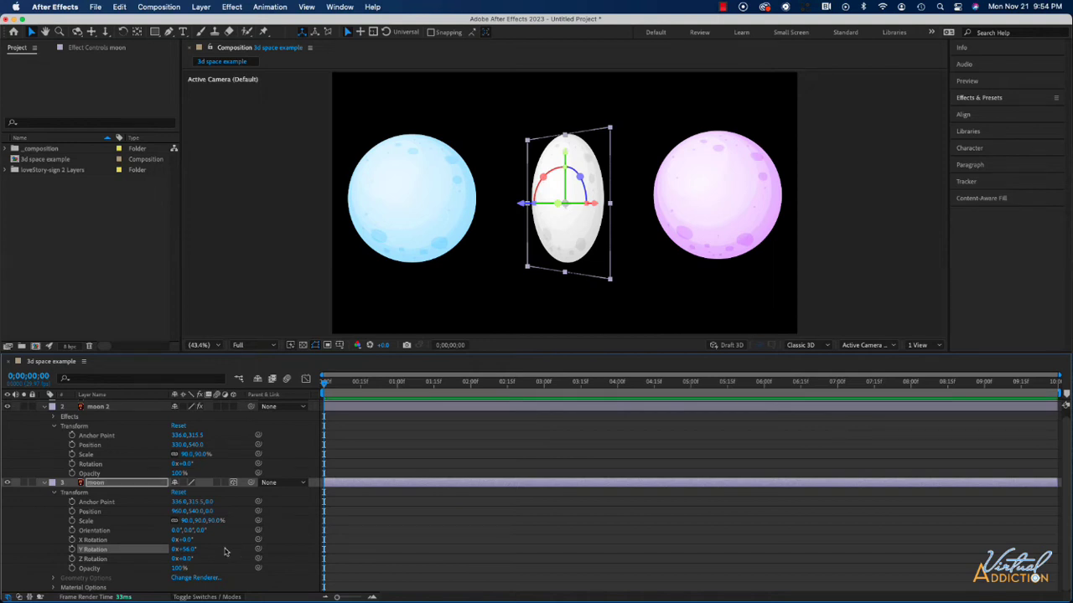
key("super+z")
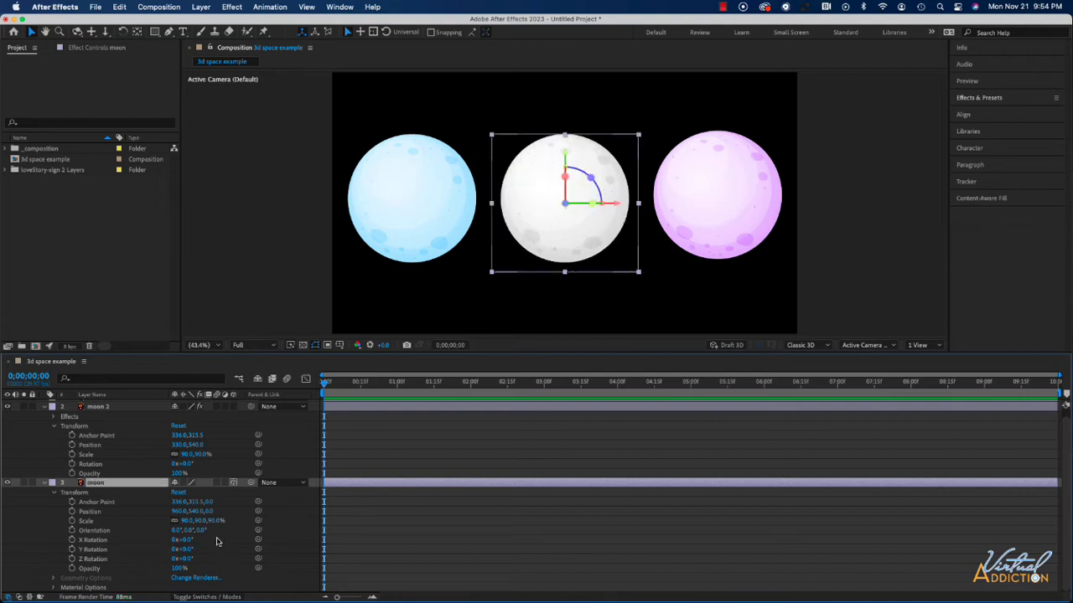
left_click_drag(183, 541, 217, 544)
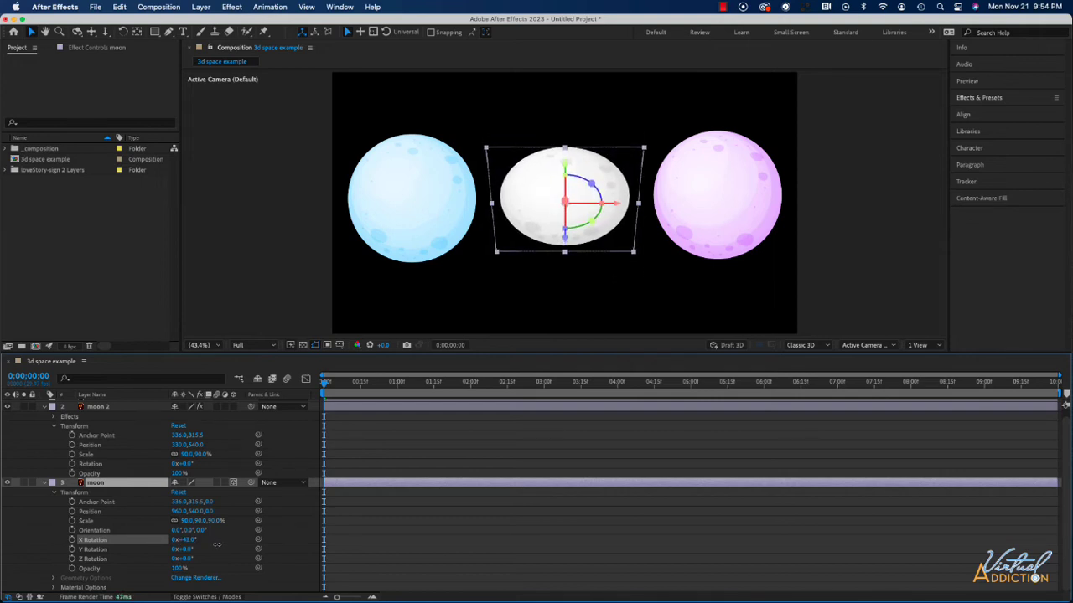
key("super+z")
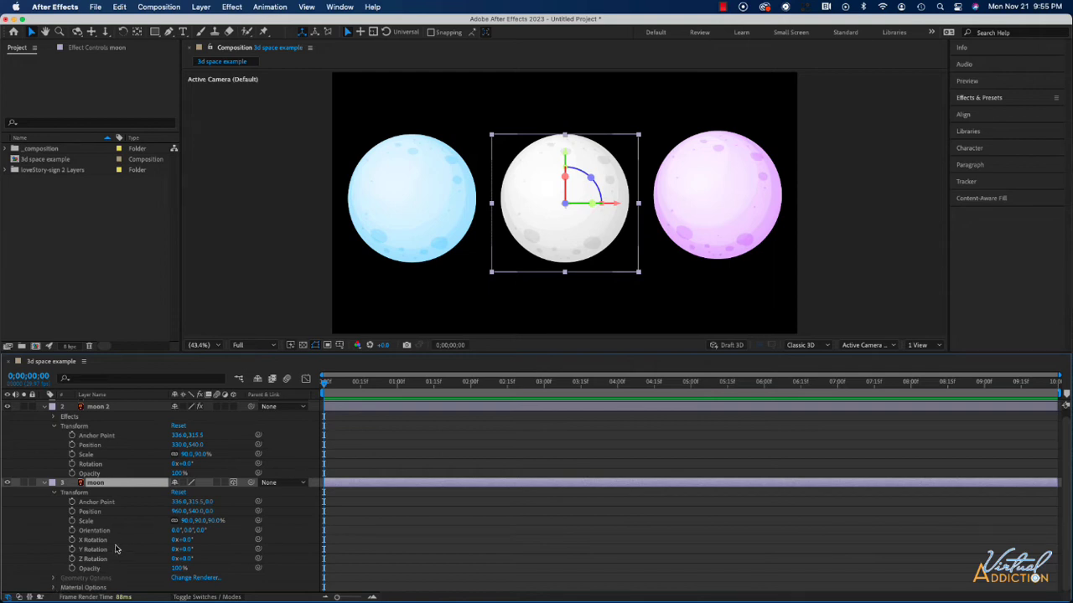
Examine the moon layer's Material Options and compare its available properties with the 3D switch off and on.
left_click(54, 587)
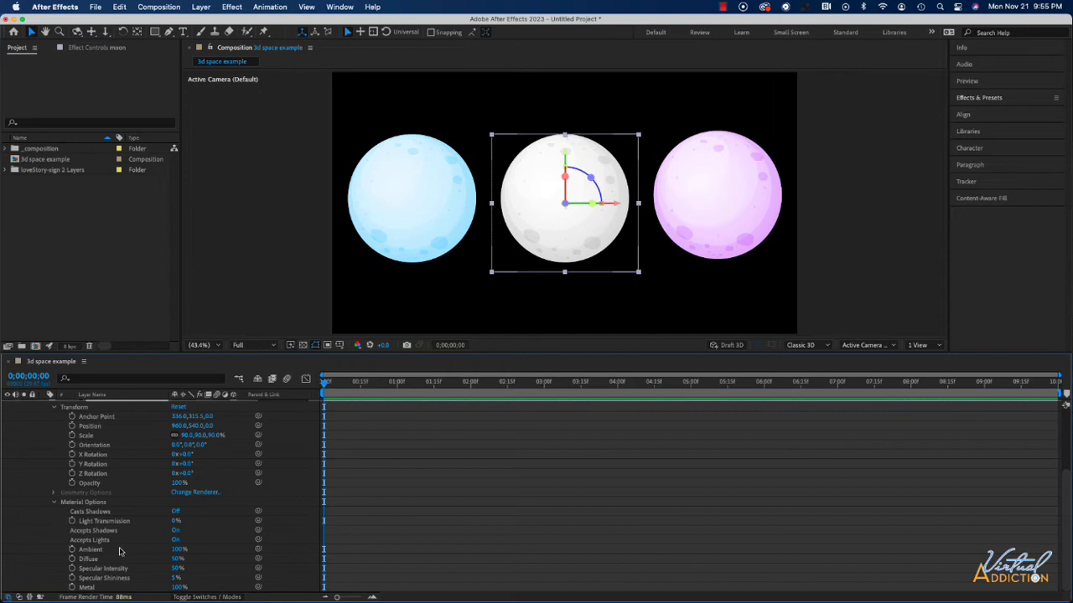
left_click(55, 503)
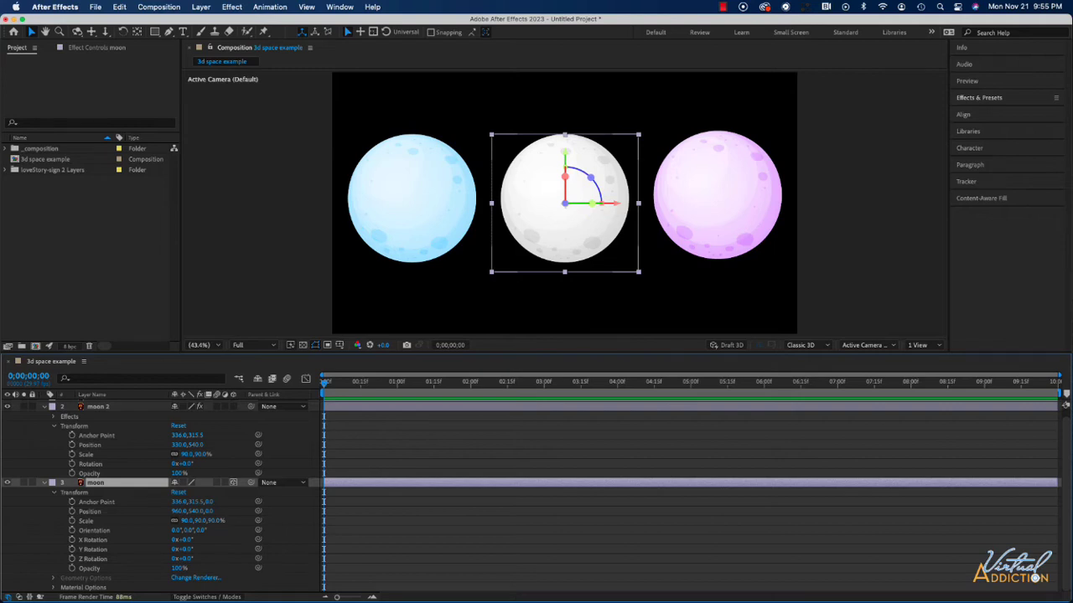
left_click(234, 484)
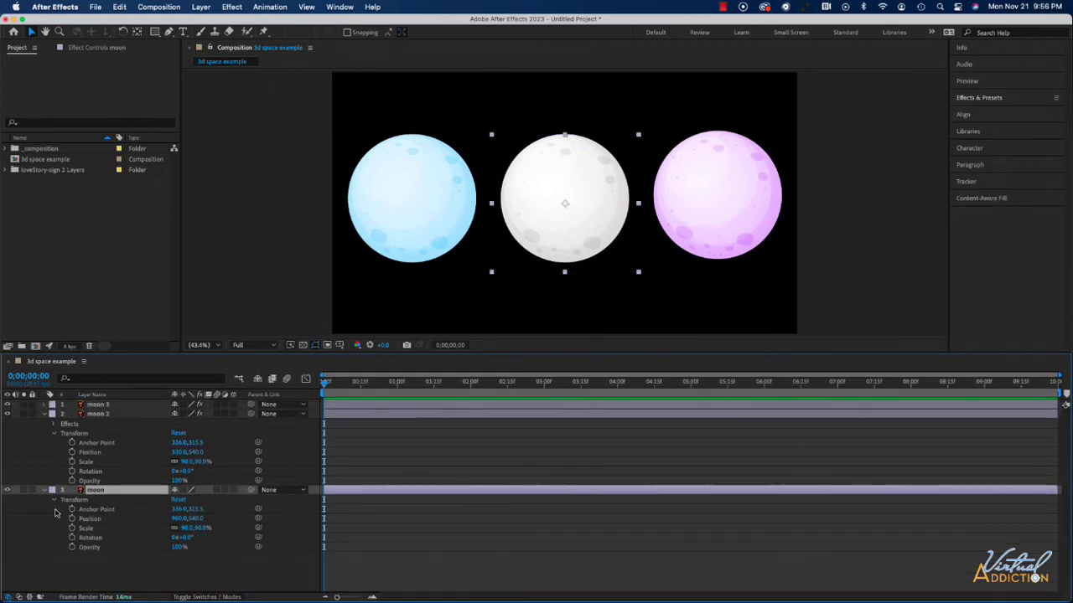
left_click(234, 491)
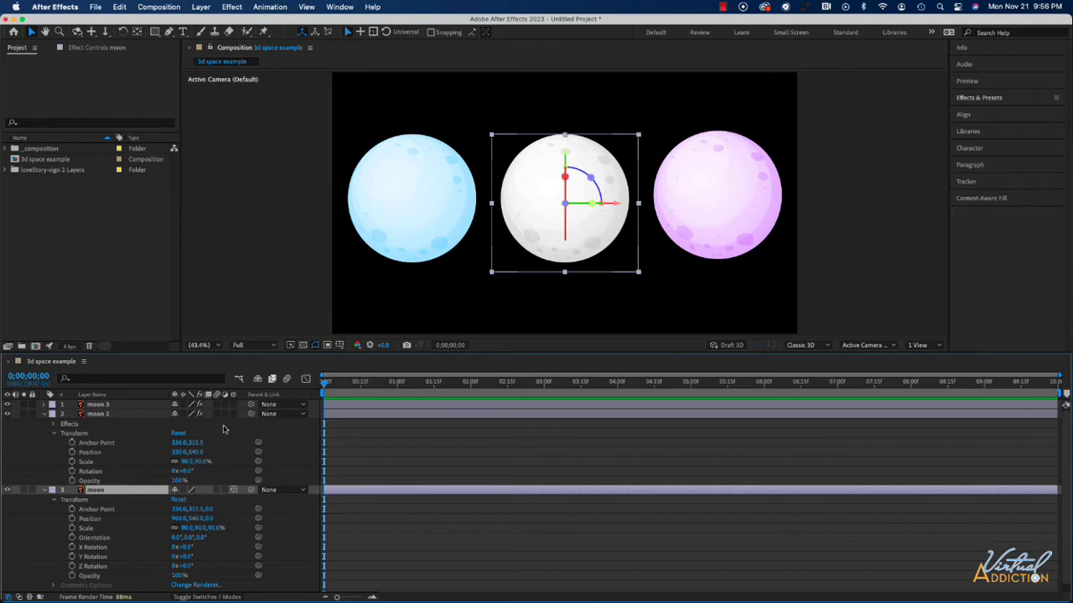
Try out the moon layer's X and Y position, and push the layer back in depth to a Z position of 1127.
scroll(225, 430, "down", 1)
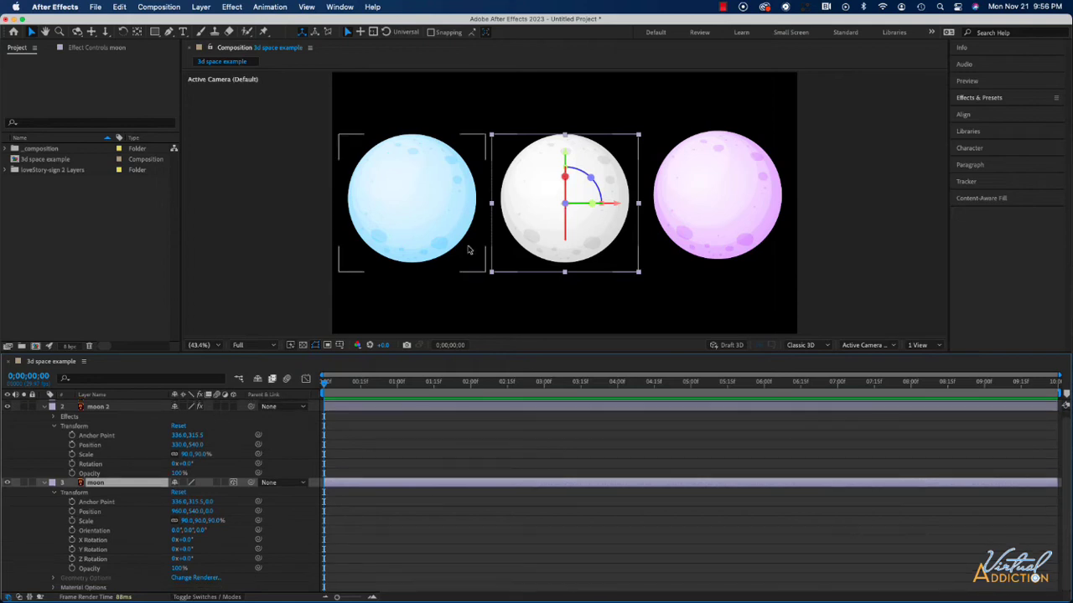
left_click(615, 208)
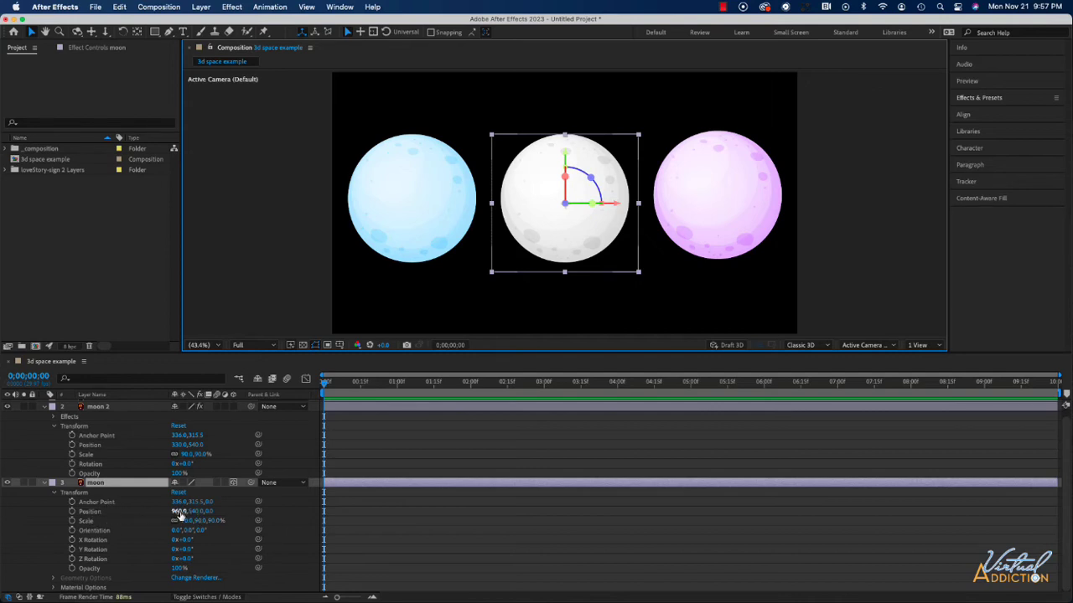
mouse_move(179, 515)
left_mouse_down()
mouse_move(104, 512)
mouse_move(301, 511)
mouse_move(172, 511)
mouse_move(181, 511)
left_mouse_up()
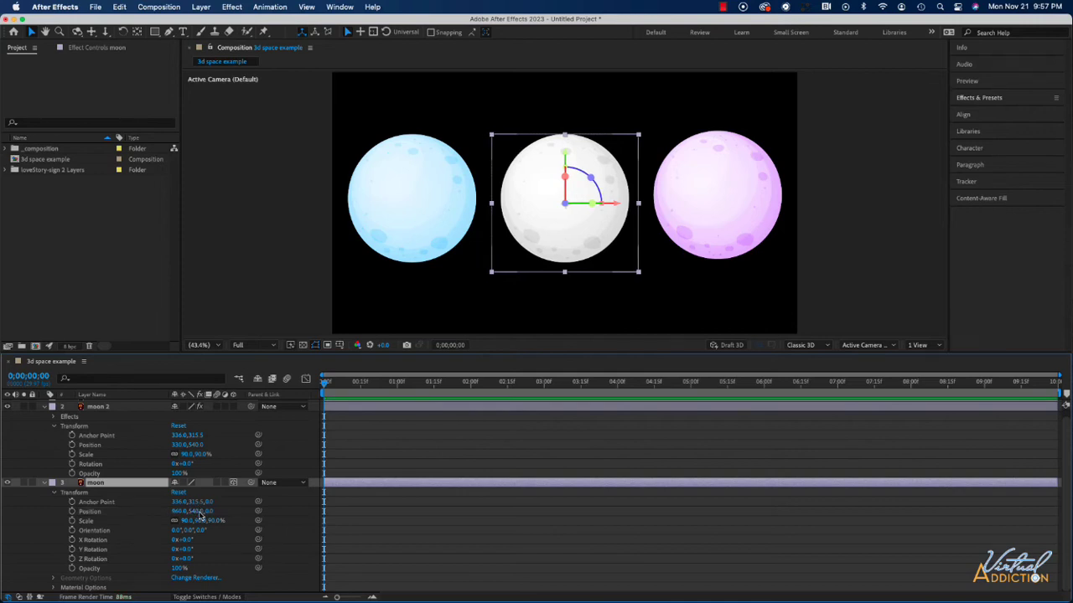
left_click_drag(193, 513, 199, 512)
key("super+z")
left_click_drag(209, 513, 844, 512)
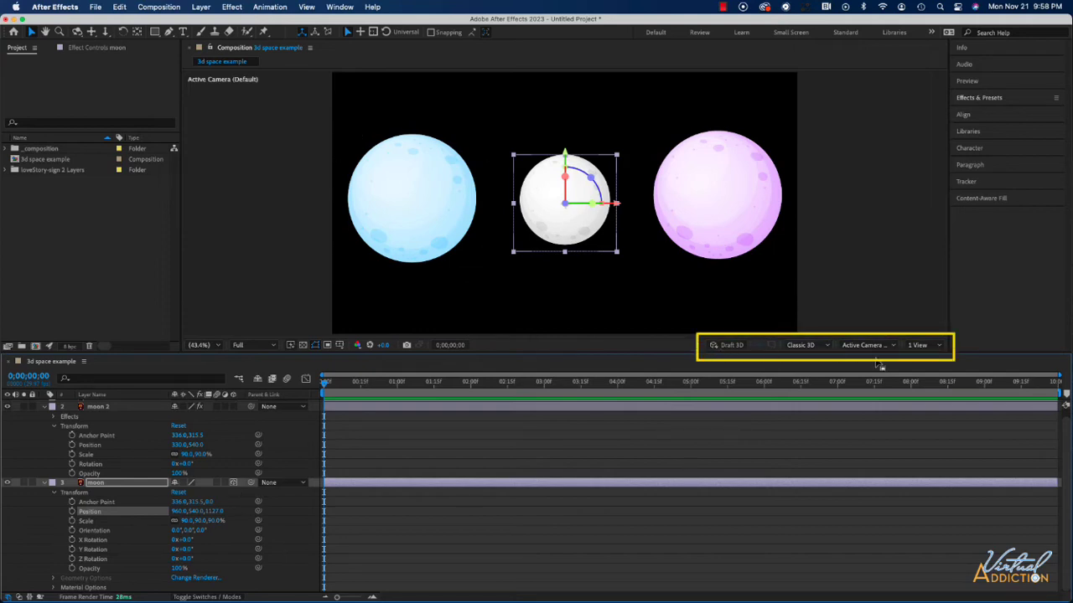
Enable Draft 3D for the composition and keep the Classic 3D renderer.
left_click(727, 348)
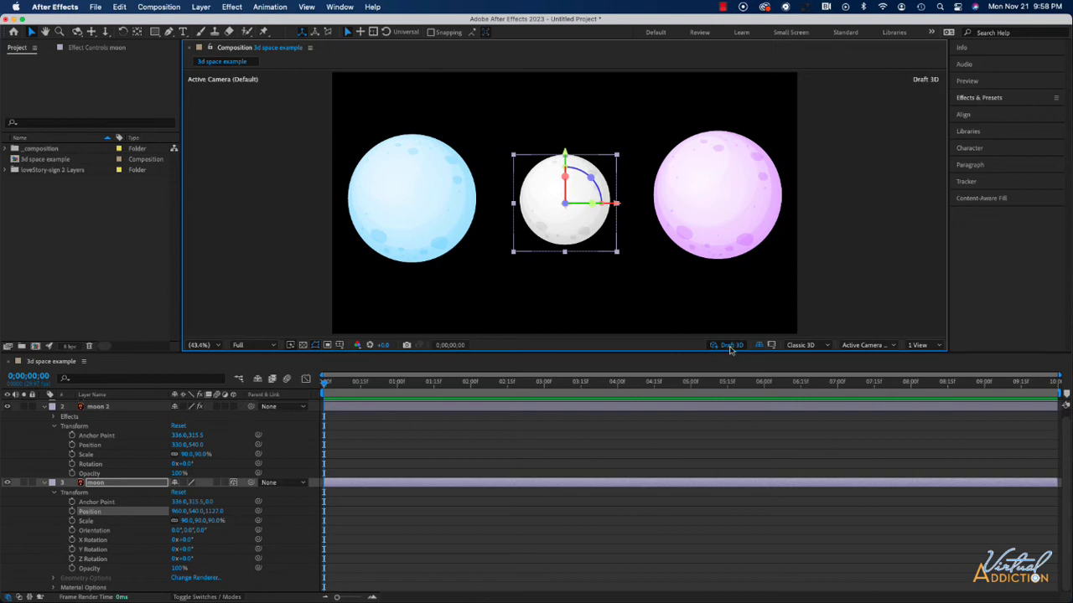
left_click(826, 347)
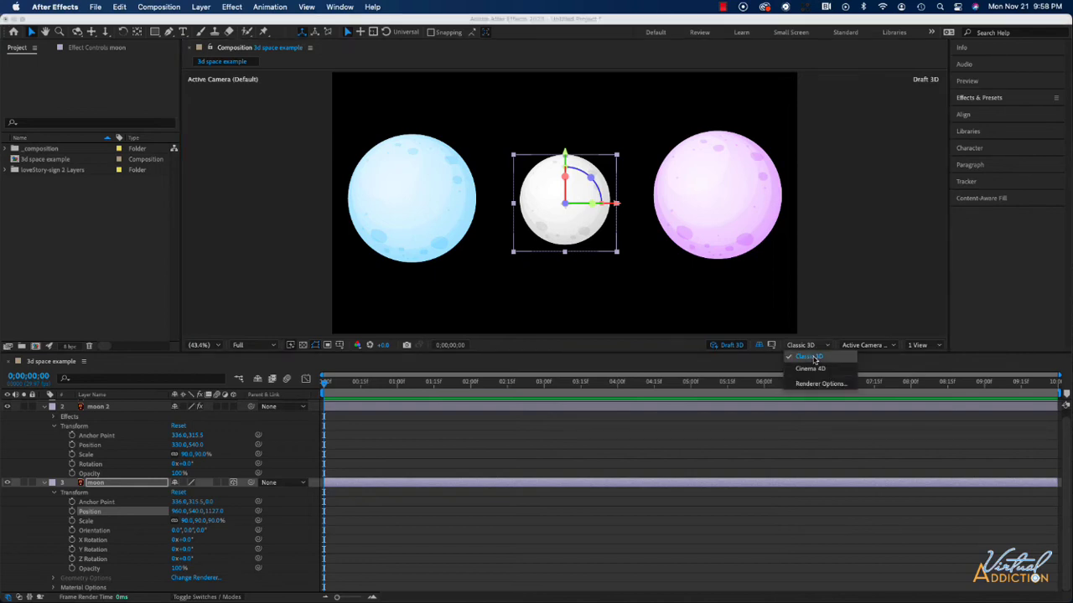
left_click(814, 359)
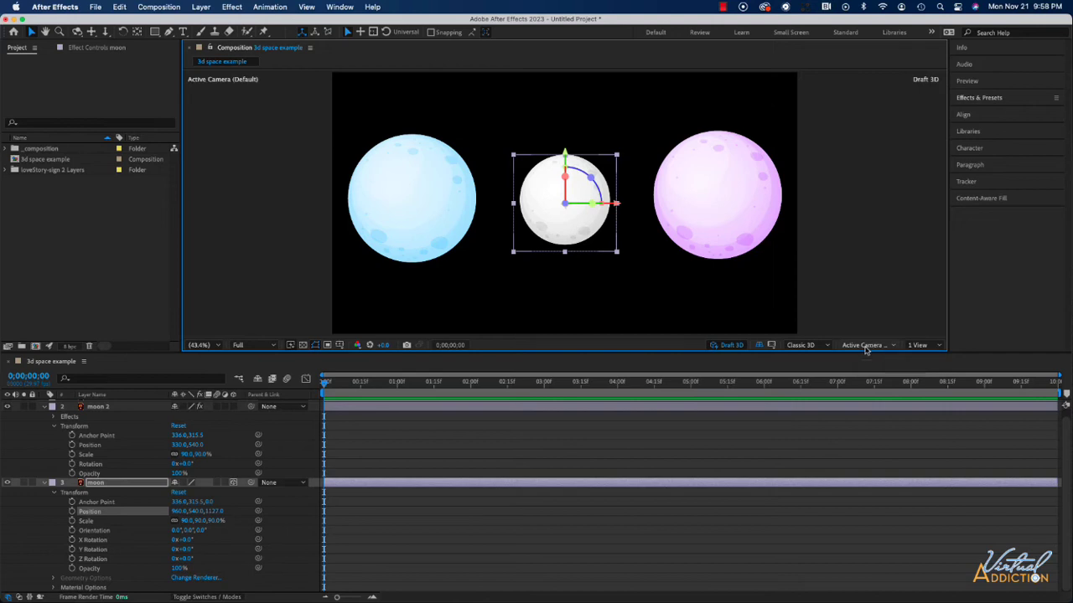
Change the 3D view to Top, Right and finally Custom View 1, and collapse the moon 2 layer's properties.
left_click(893, 345)
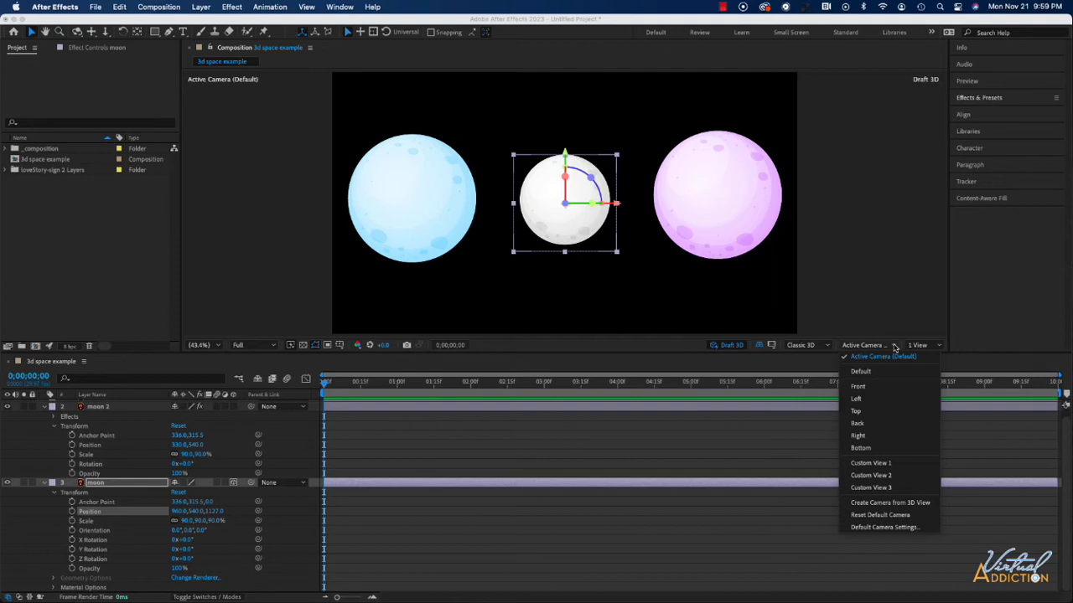
left_click(857, 412)
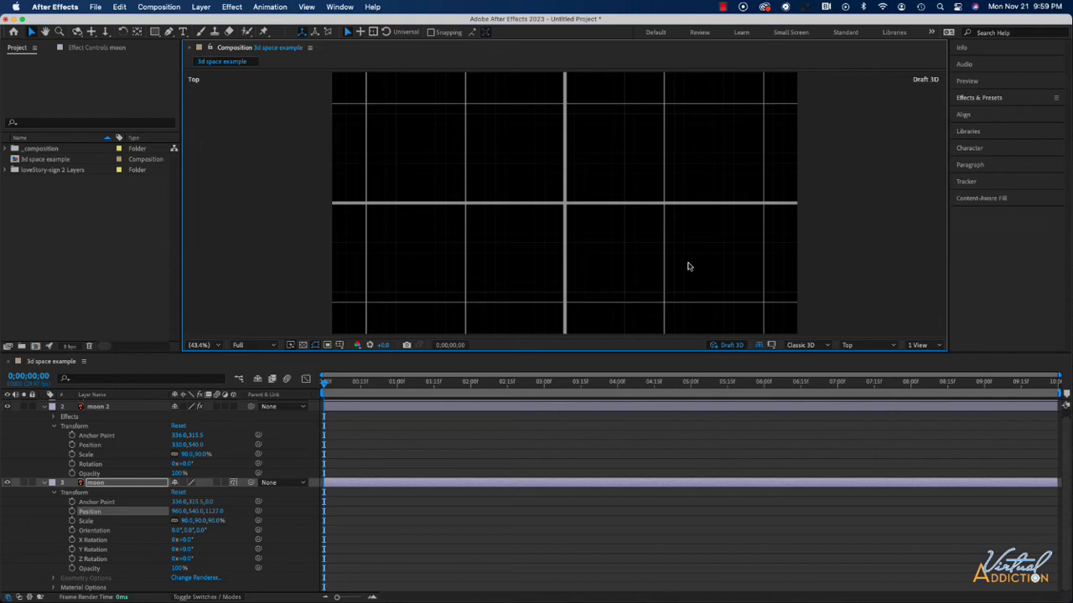
left_click(895, 347)
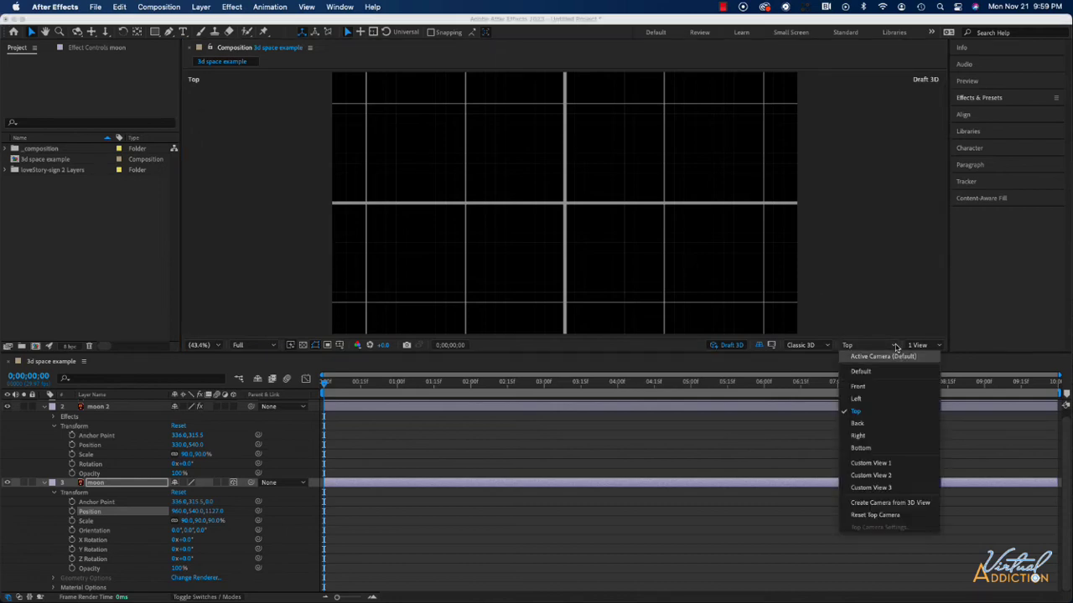
left_click(870, 436)
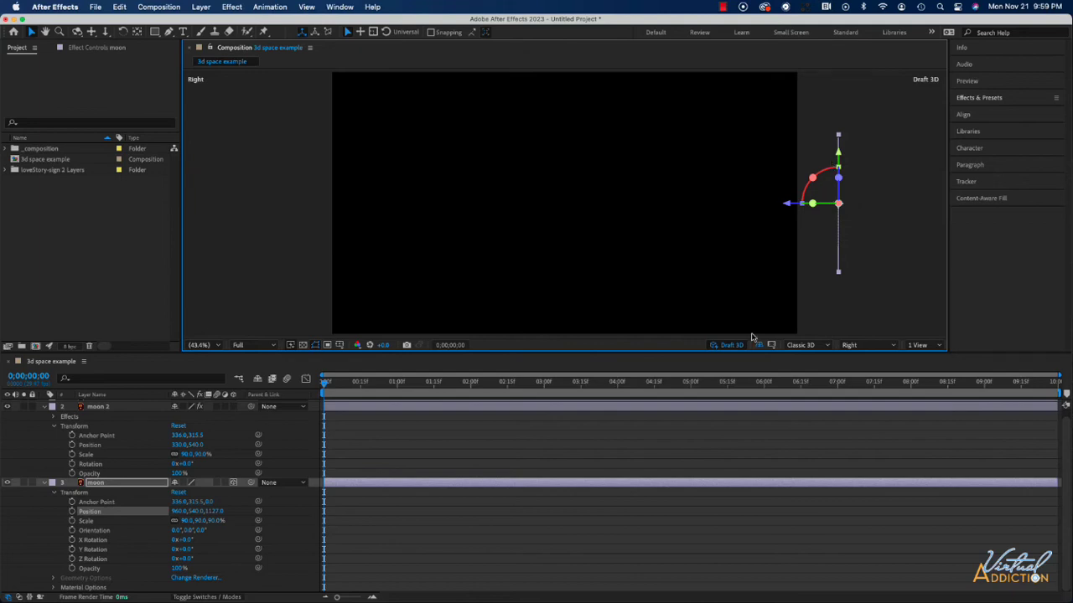
left_click(893, 345)
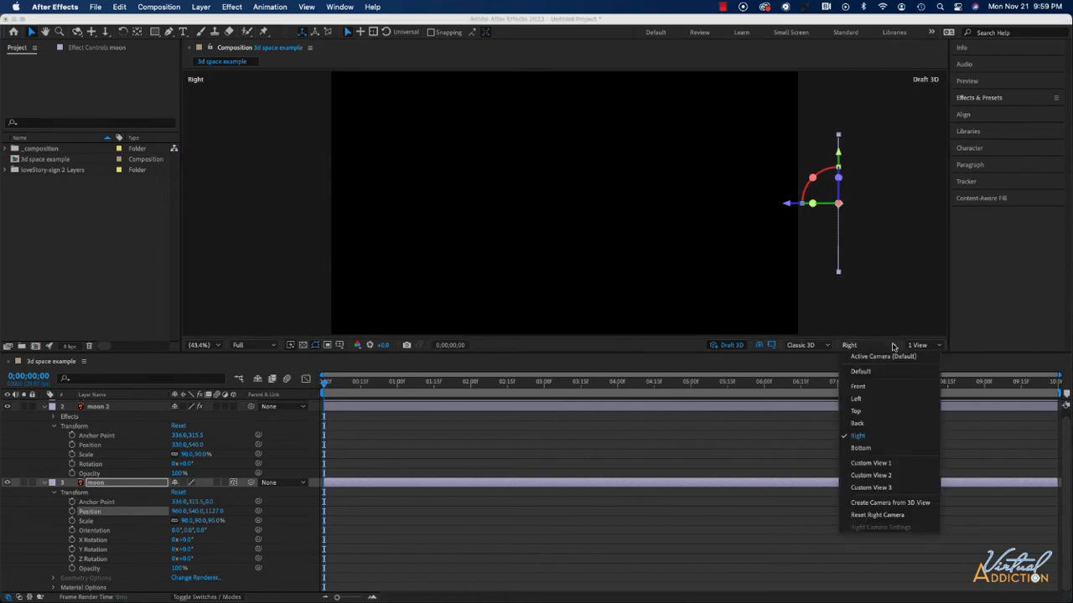
left_click(878, 465)
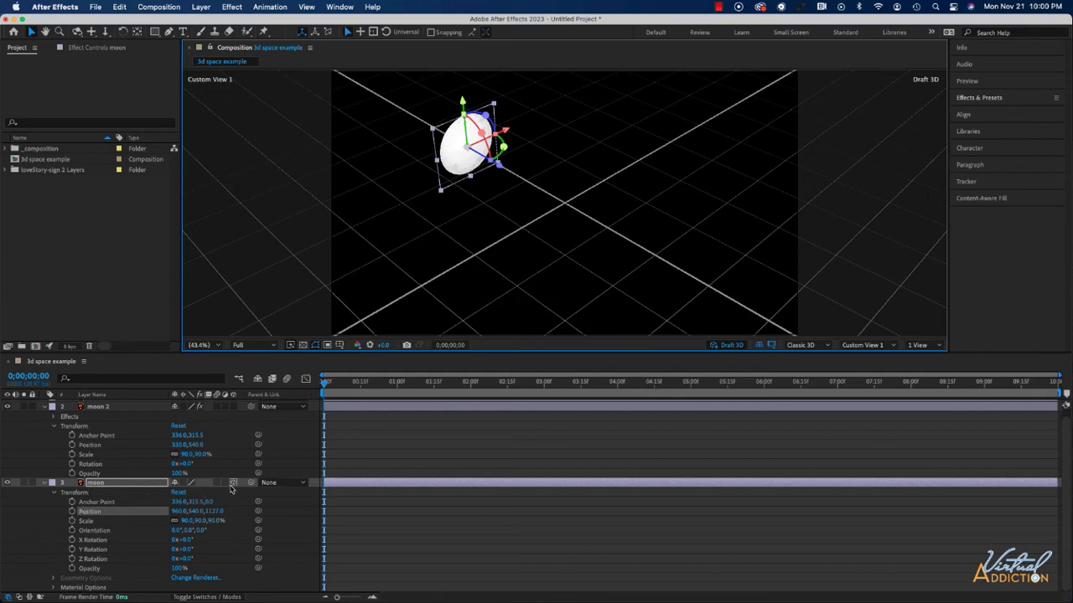
left_click(45, 408)
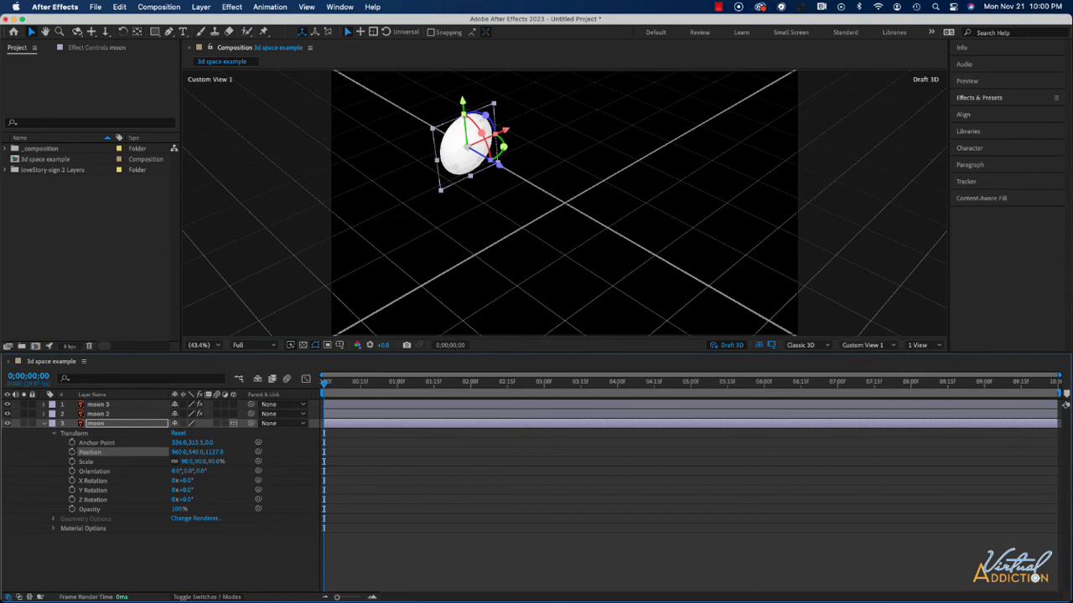
Split the composition viewer into 2 Views and set the second view to Custom View 1 beside the Active Camera view.
left_click(868, 347)
left_click(870, 346)
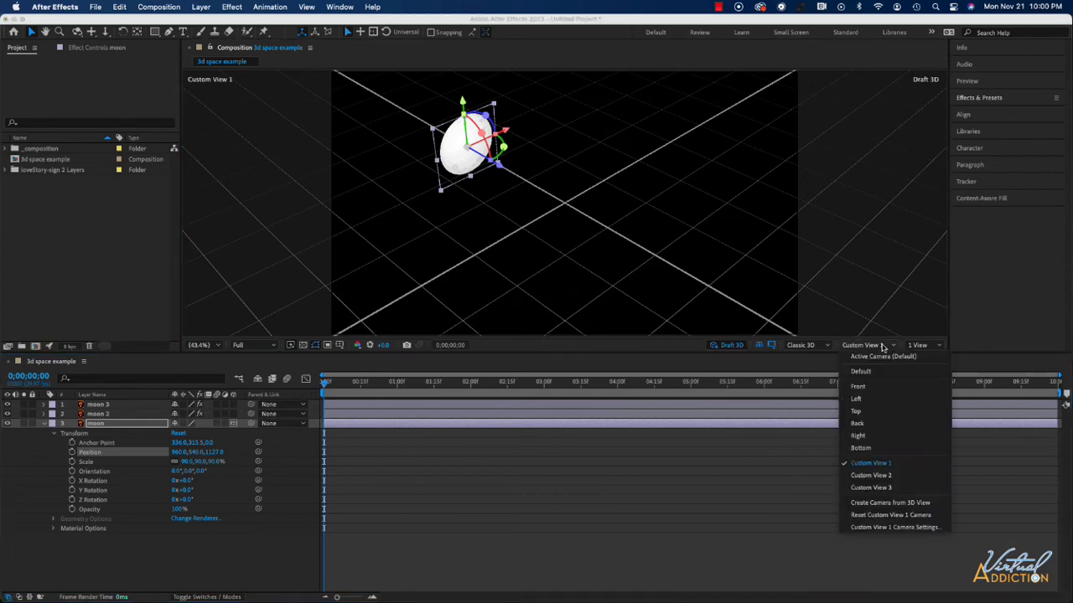
left_click(938, 348)
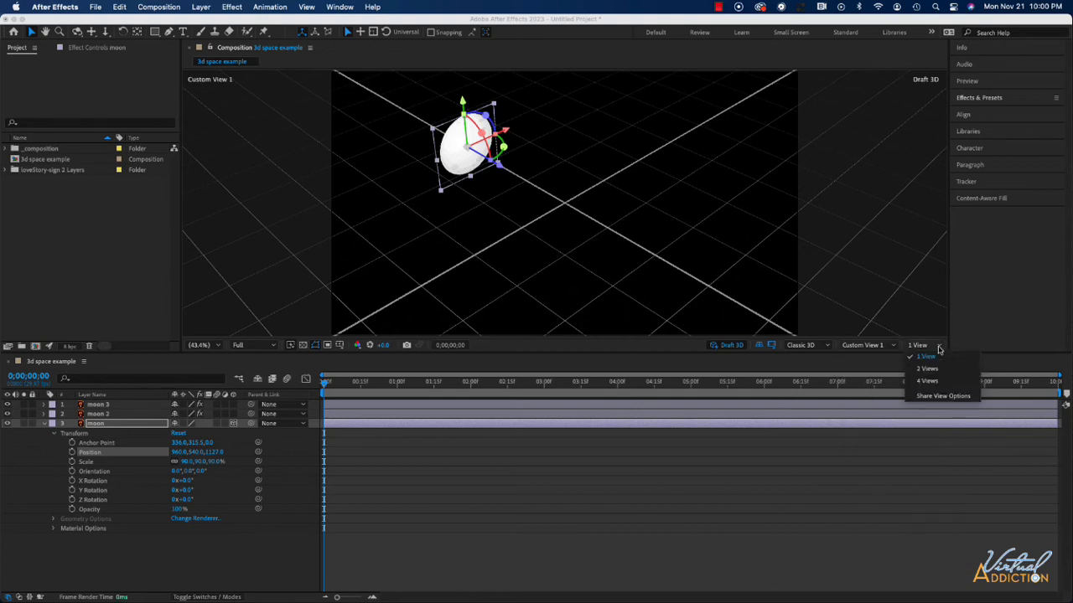
left_click(930, 370)
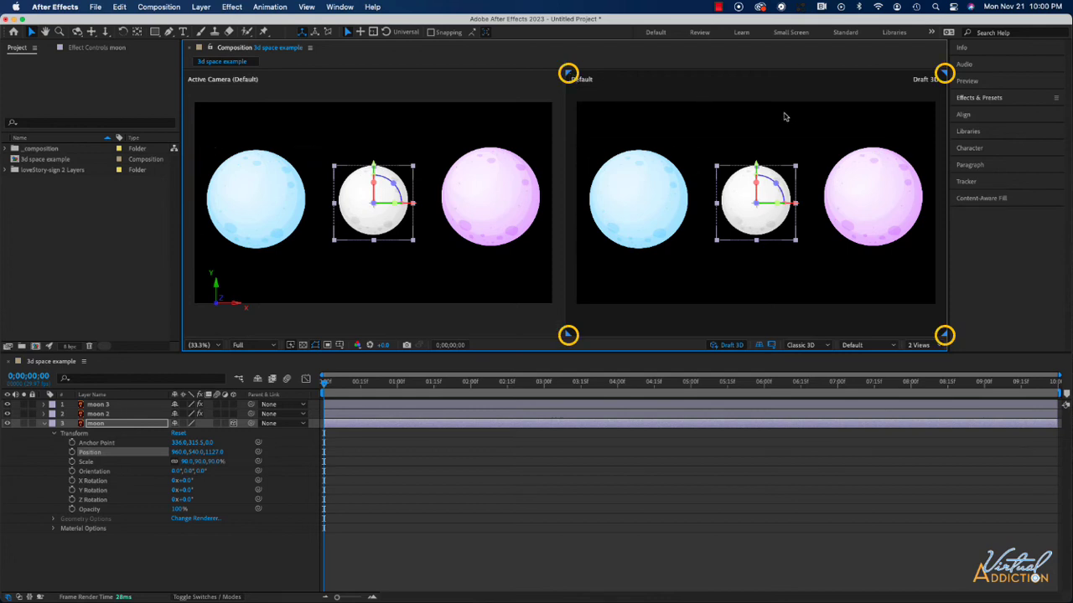
left_click(893, 346)
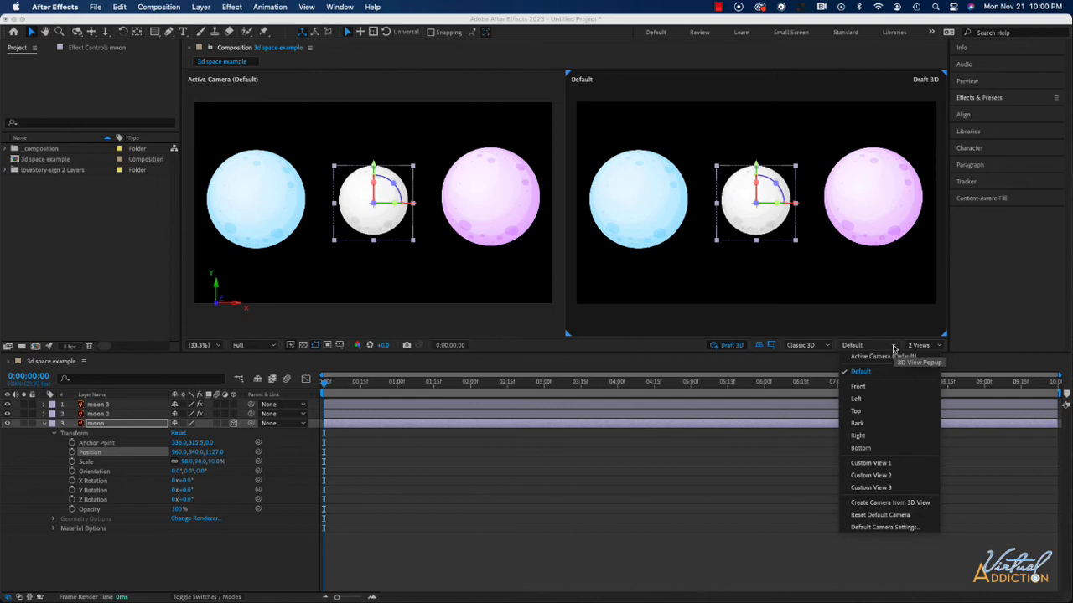
left_click(871, 463)
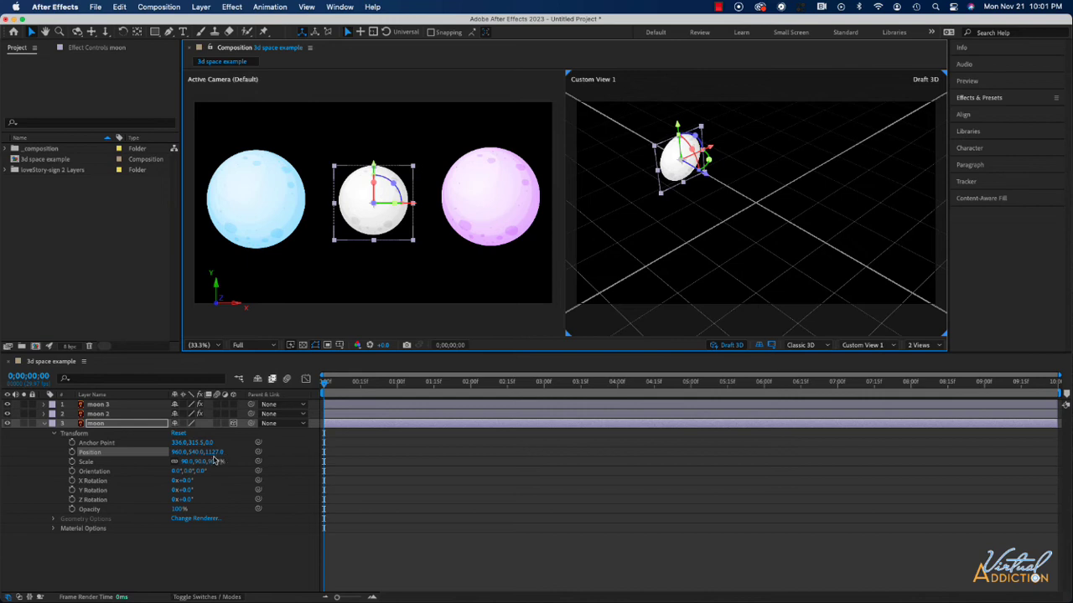
Try out the moon layer's depth by moving it closer and farther, ending at a Z position of 914.
mouse_move(215, 452)
left_mouse_down()
mouse_move(319, 452)
mouse_move(91, 452)
mouse_move(323, 460)
mouse_move(117, 460)
left_mouse_up()
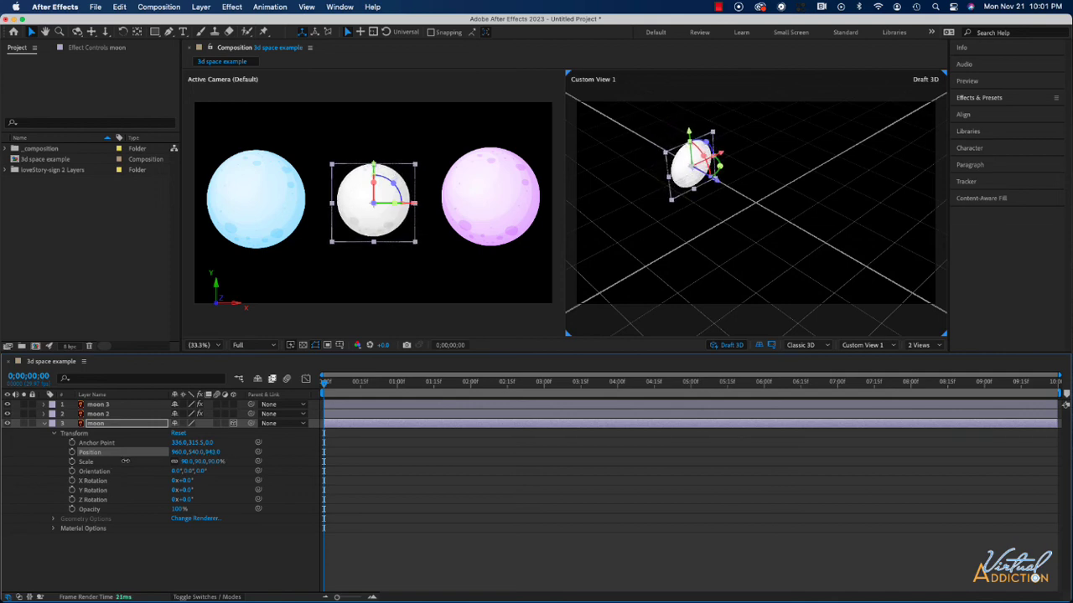
left_click_drag(125, 461, 380, 457)
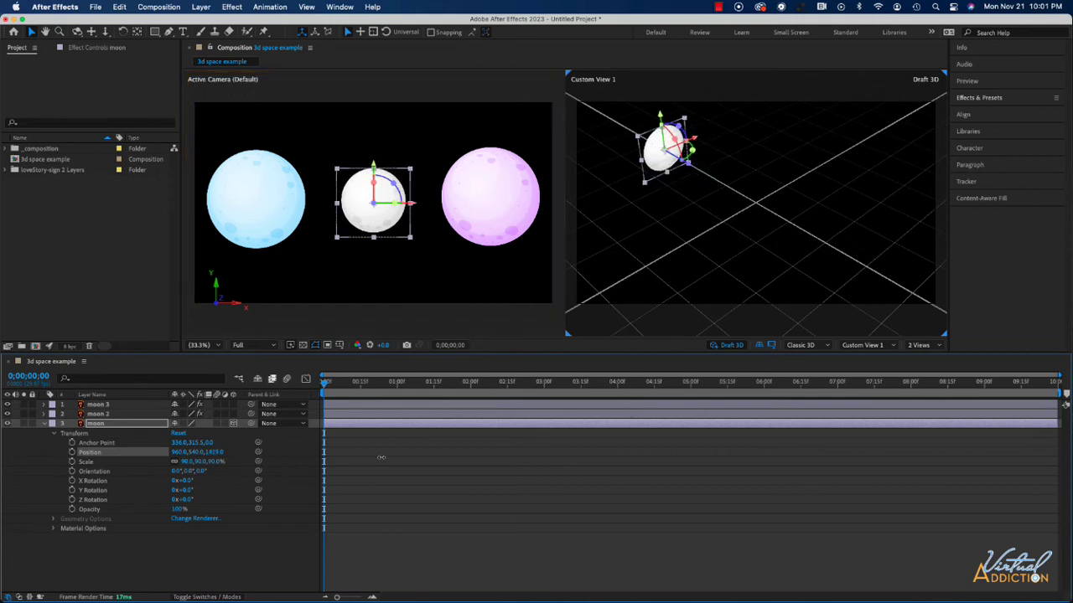
left_click_drag(381, 457, 101, 460)
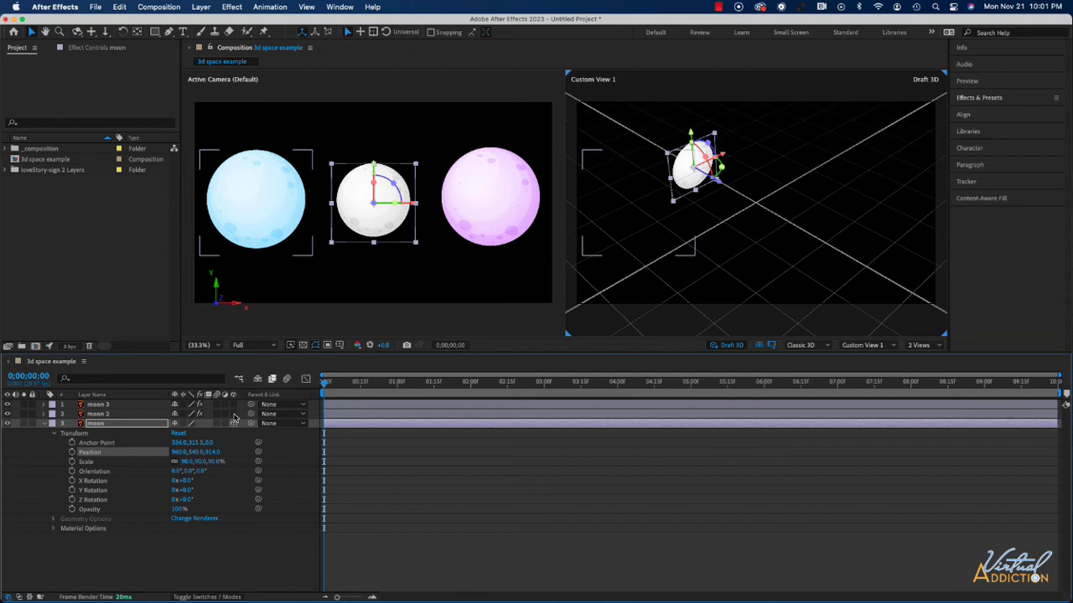
Make the moon 2 and moon 3 layers 3D and push the moon layer back to a Z position of 1086.
left_click(234, 414)
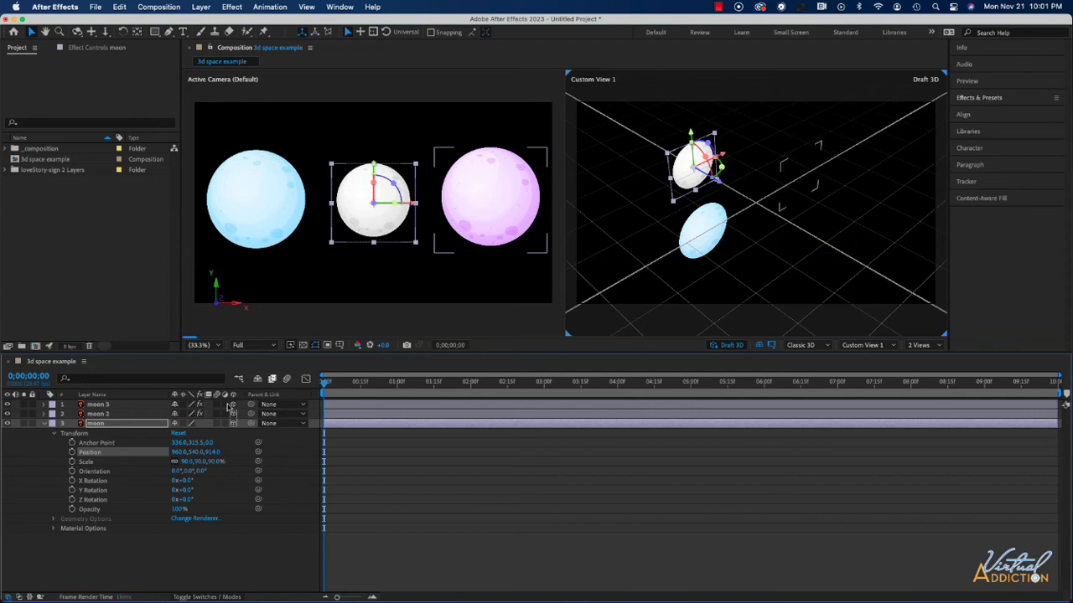
left_click(234, 405)
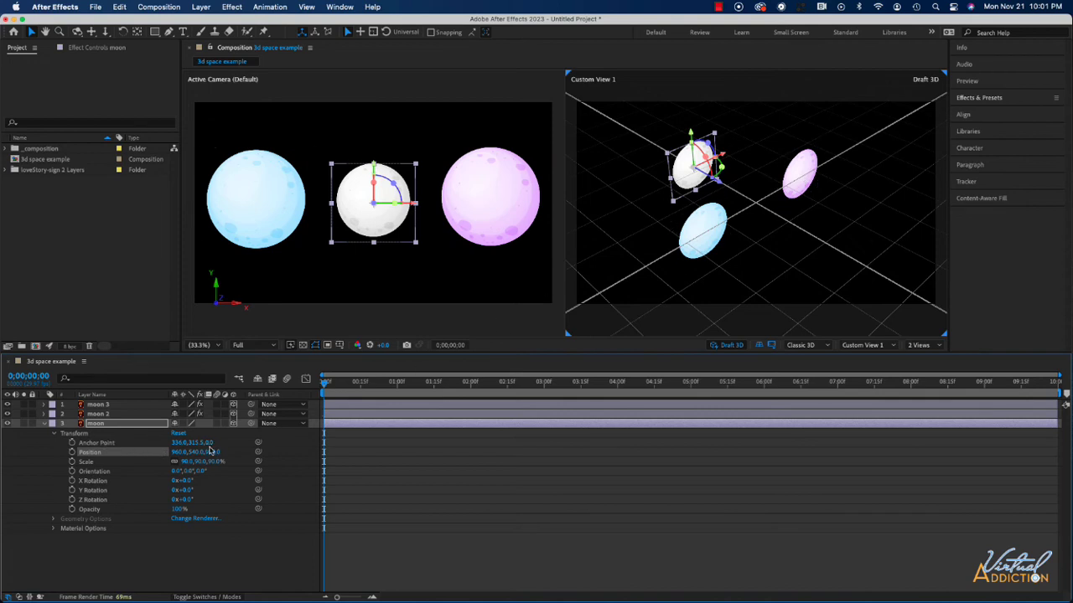
left_click_drag(211, 452, 314, 460)
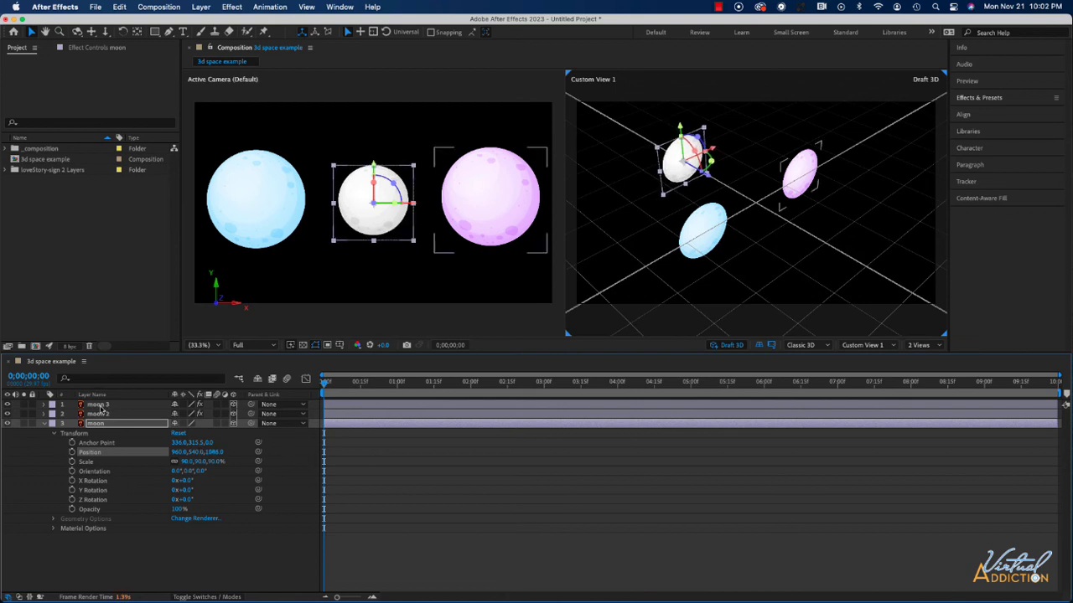
Expand moon 3's Transform properties and bring the layer forward to a Z position of -372.
left_click(44, 405)
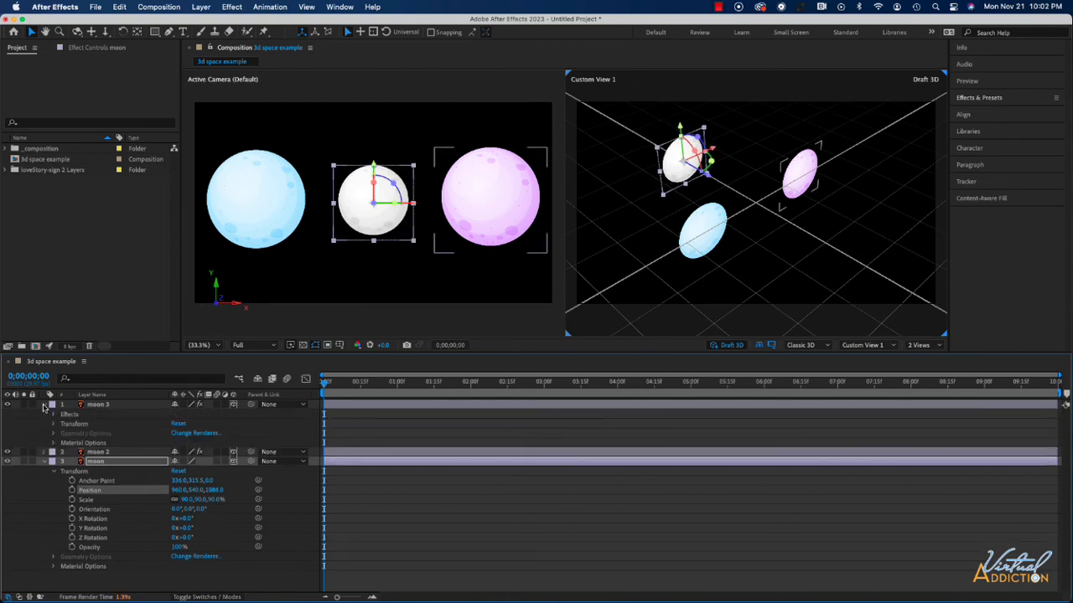
left_click(53, 424)
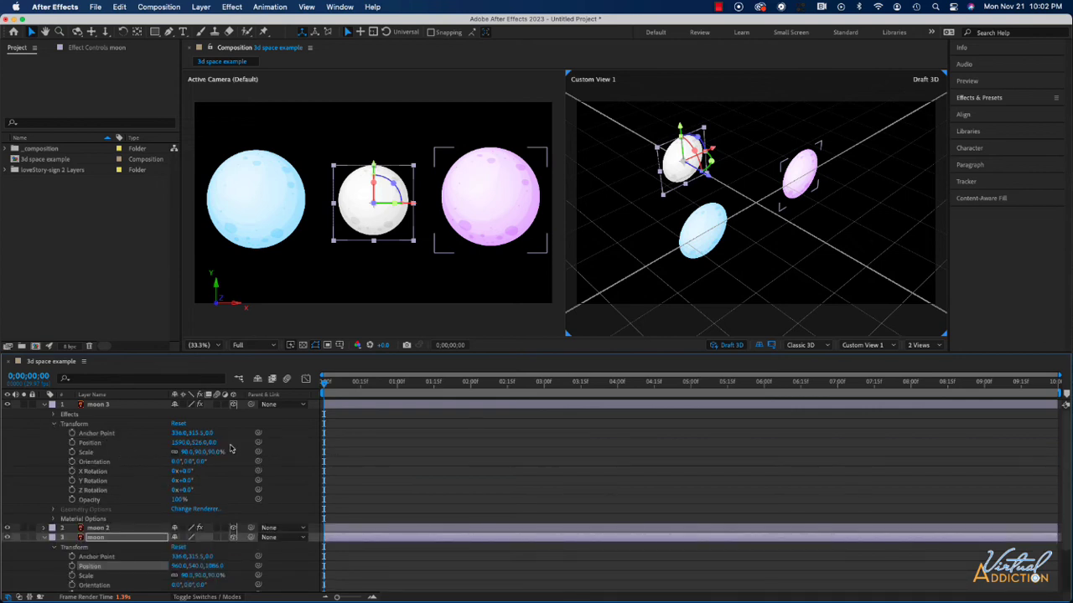
left_click_drag(211, 442, 10, 452)
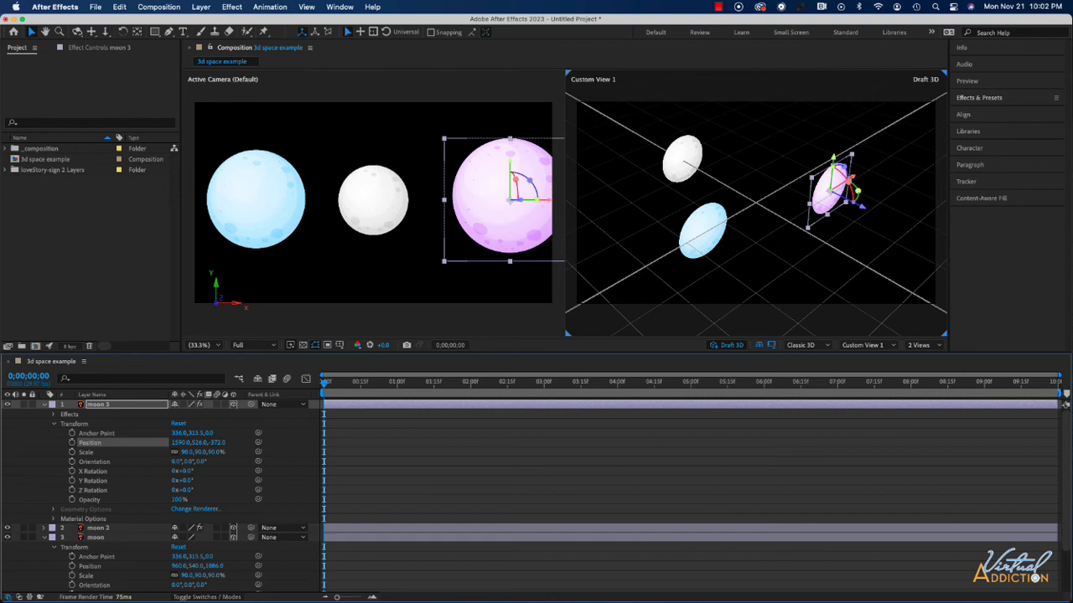
Move moon 3 in the Active Camera view so it overlaps the other two moons, at about X 645, and reactivate Custom View 1.
left_click(492, 219)
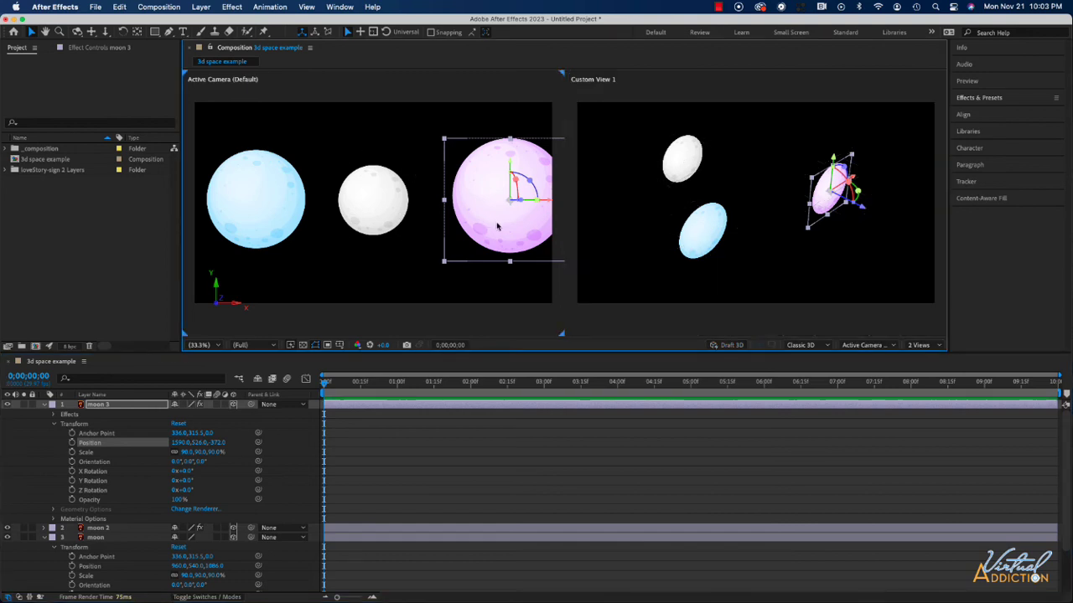
left_click_drag(497, 226, 295, 225)
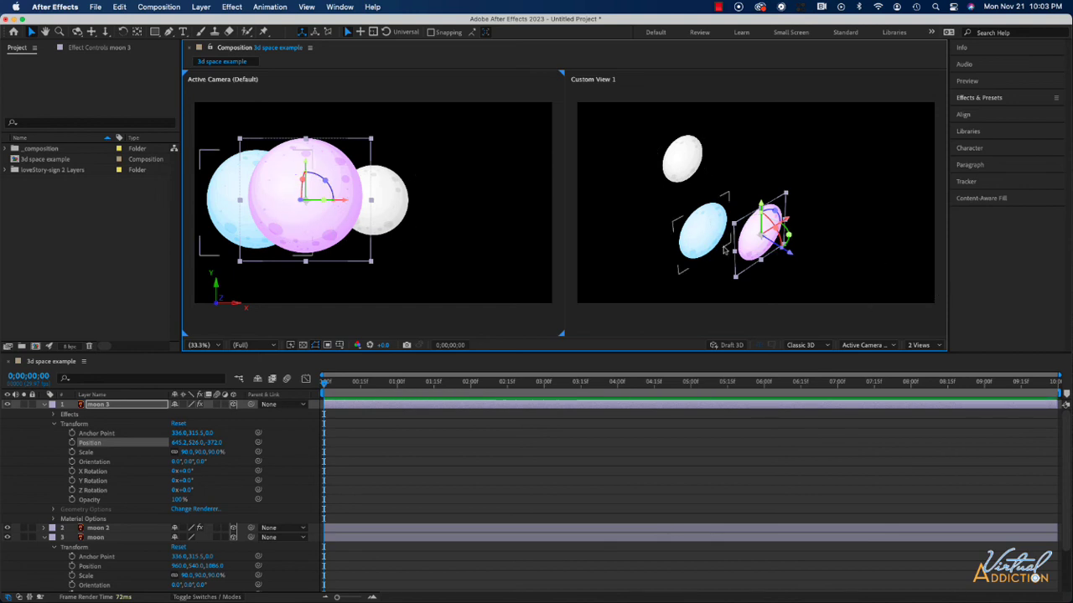
left_click(827, 287)
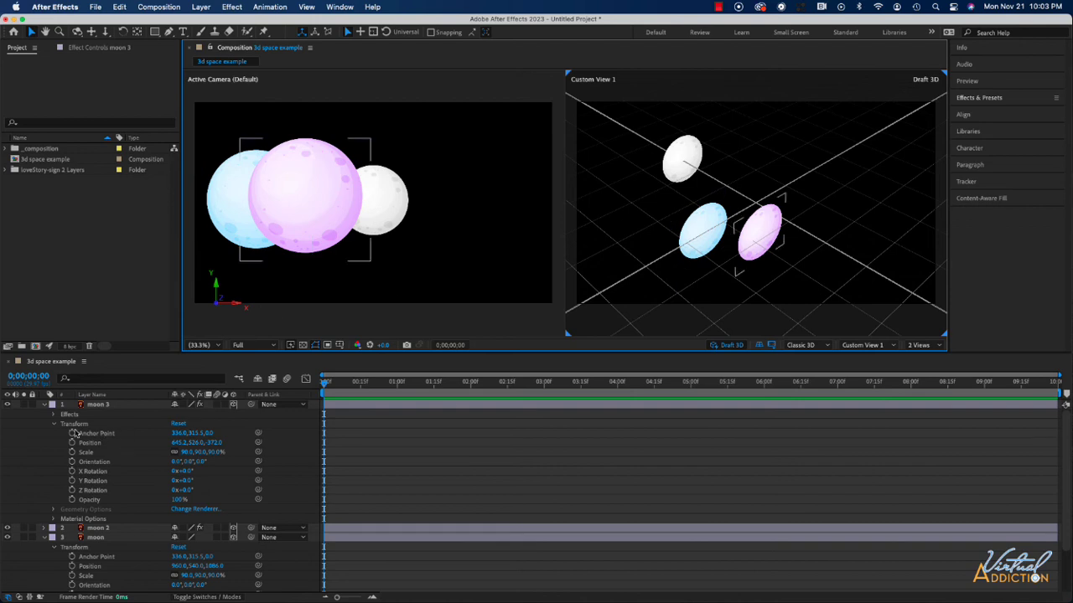
Set moon 3's Z position to 0.
left_click(214, 442)
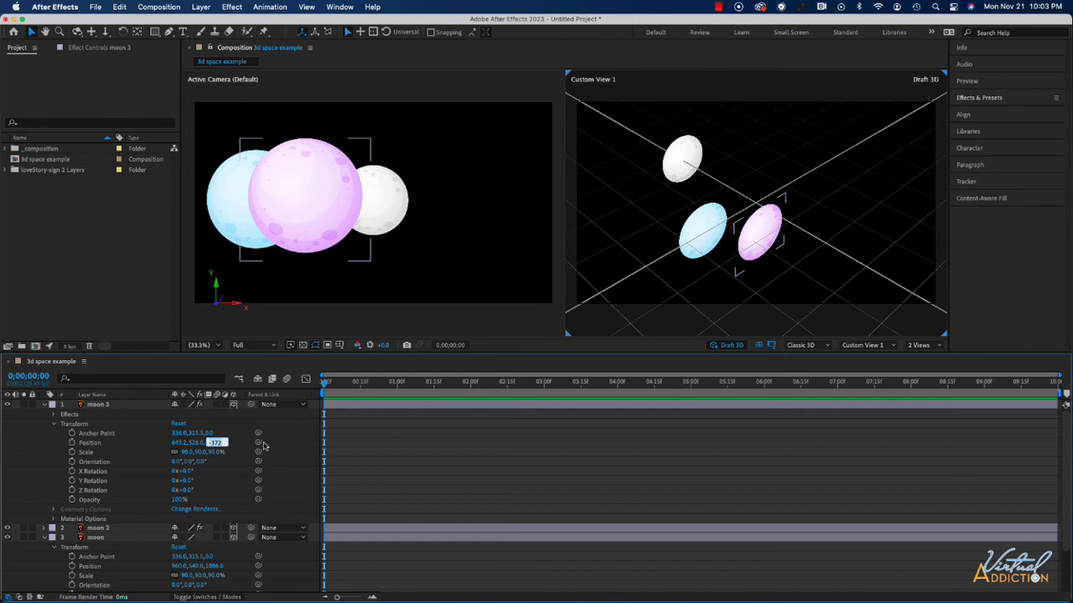
type("0")
key("Return")
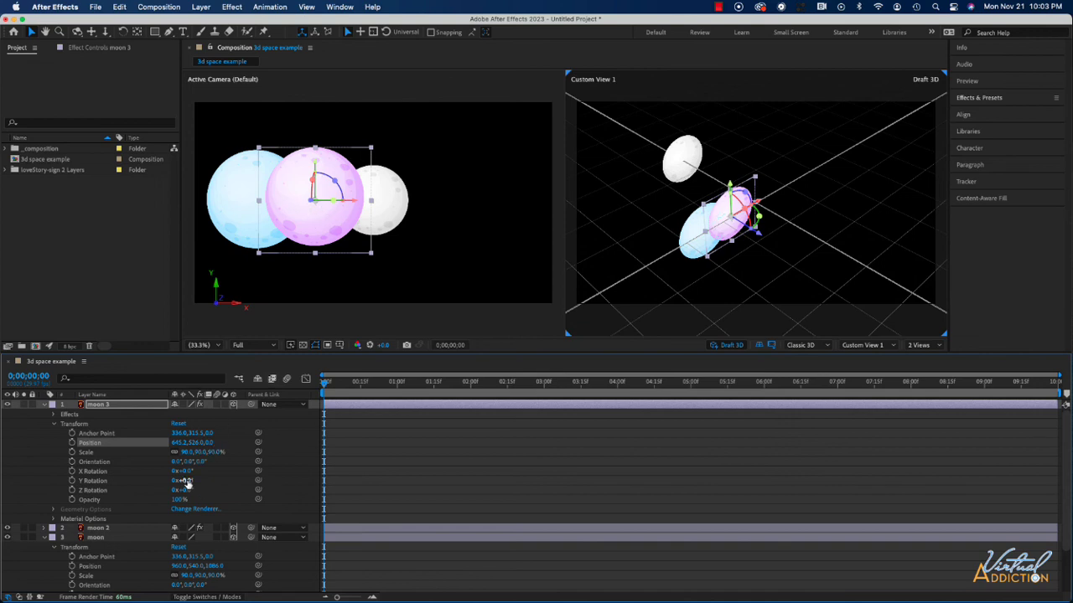
Rotate moon 3 to a Y Rotation of 39° and bring the moon layer forward to a Z position of 695.
left_click_drag(188, 484, 236, 476)
left_click_drag(230, 474, 208, 478)
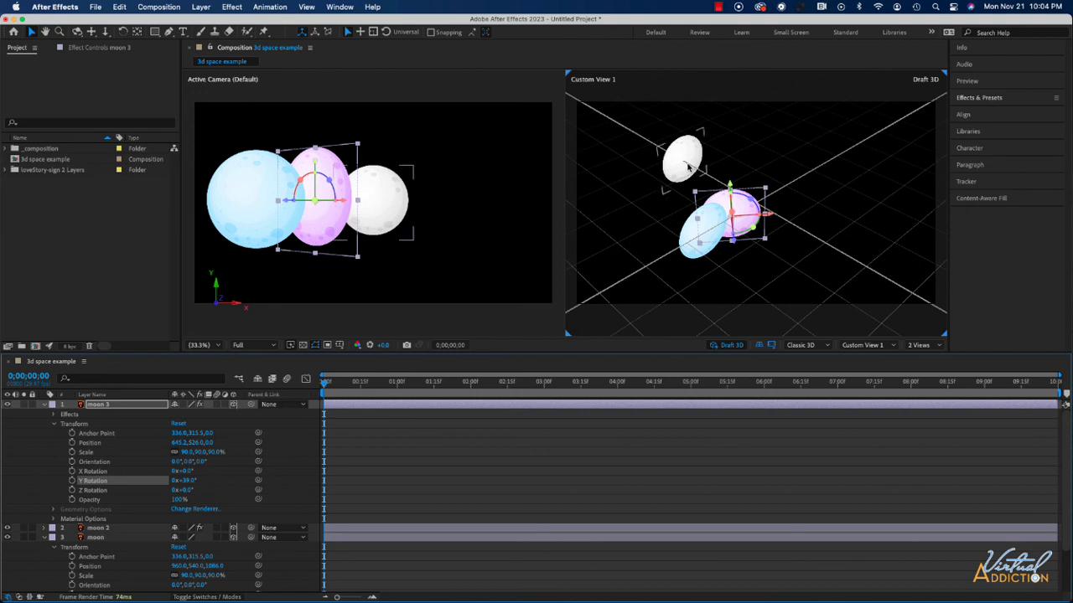
left_click_drag(218, 566, 2, 569)
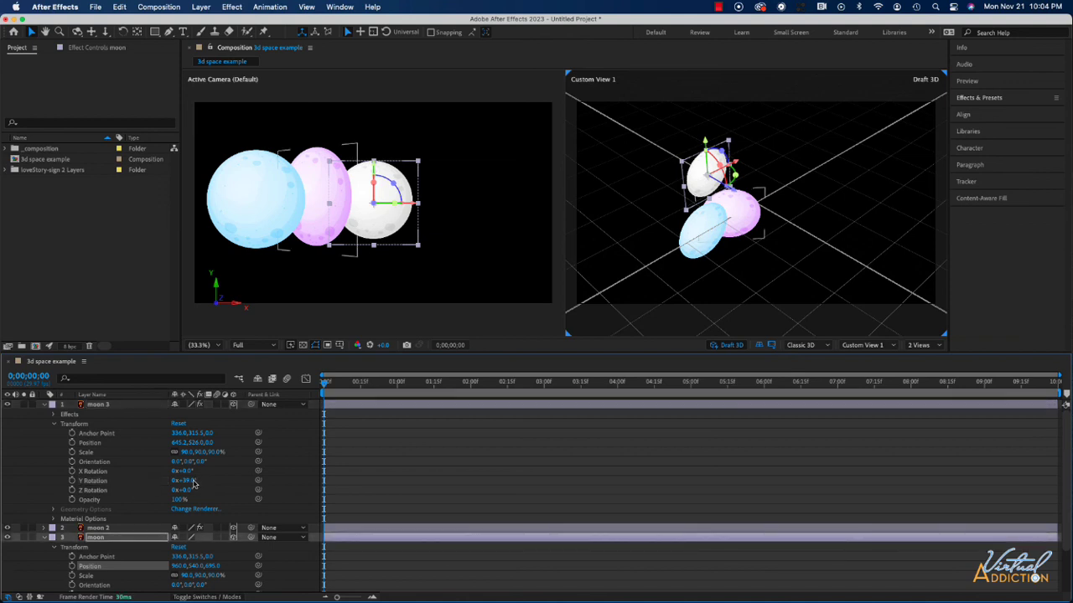
Bring the moon layer forward to a Z position of 324 and turn moon 3 through -99° to a Y Rotation of -209°.
left_click_drag(193, 485, 107, 478)
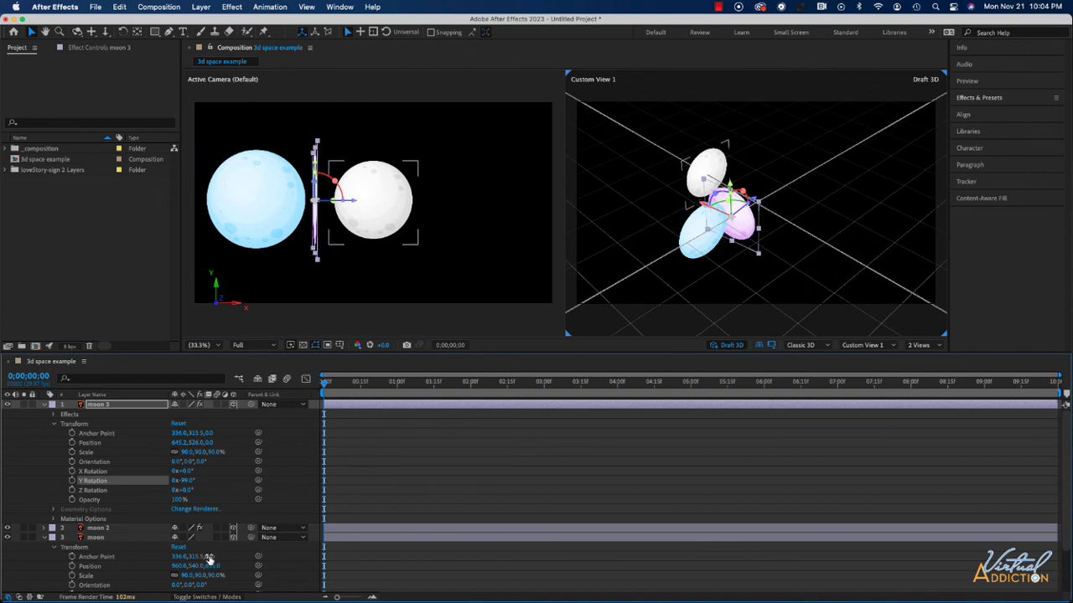
left_click(171, 566)
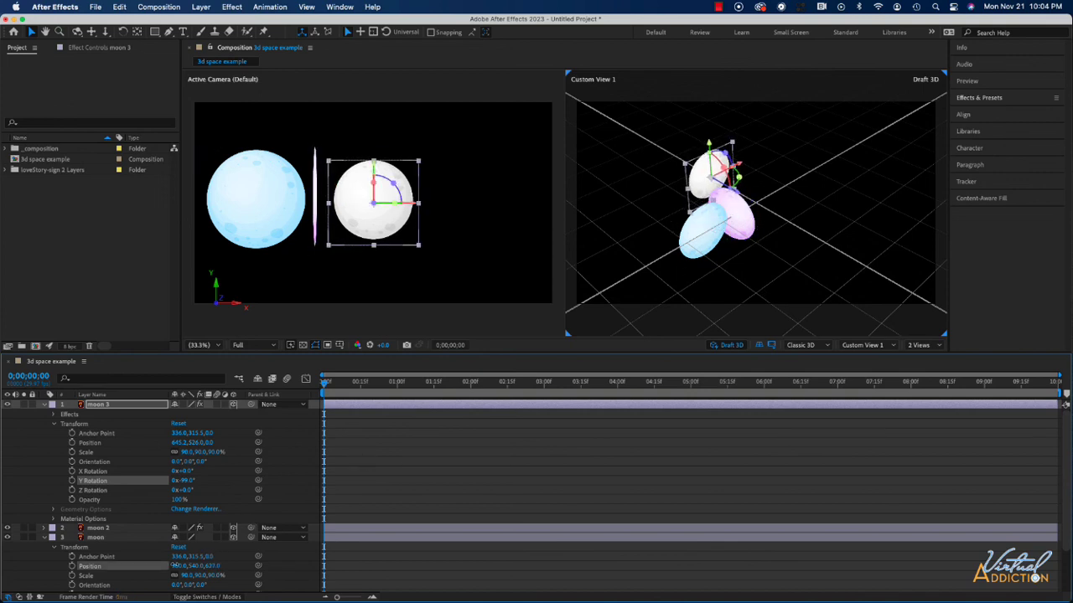
left_click_drag(175, 566, 41, 566)
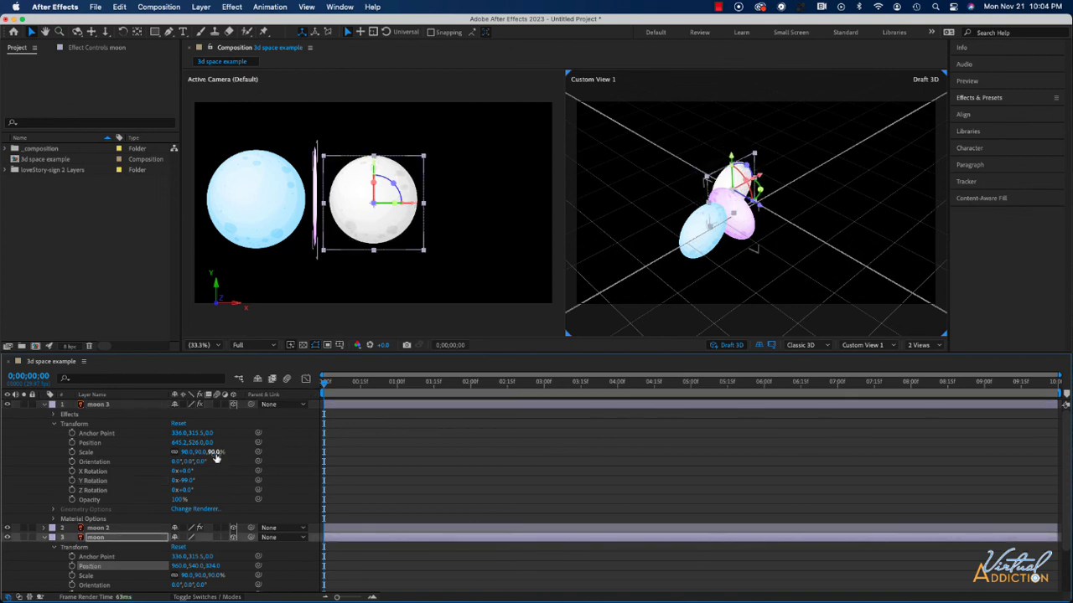
left_click_drag(182, 481, 129, 486)
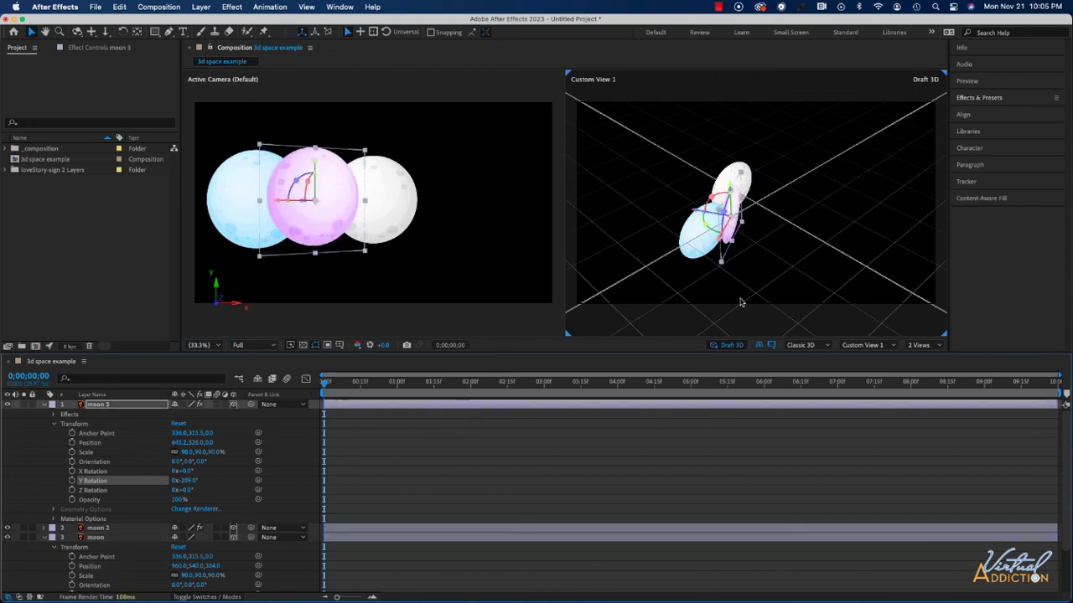